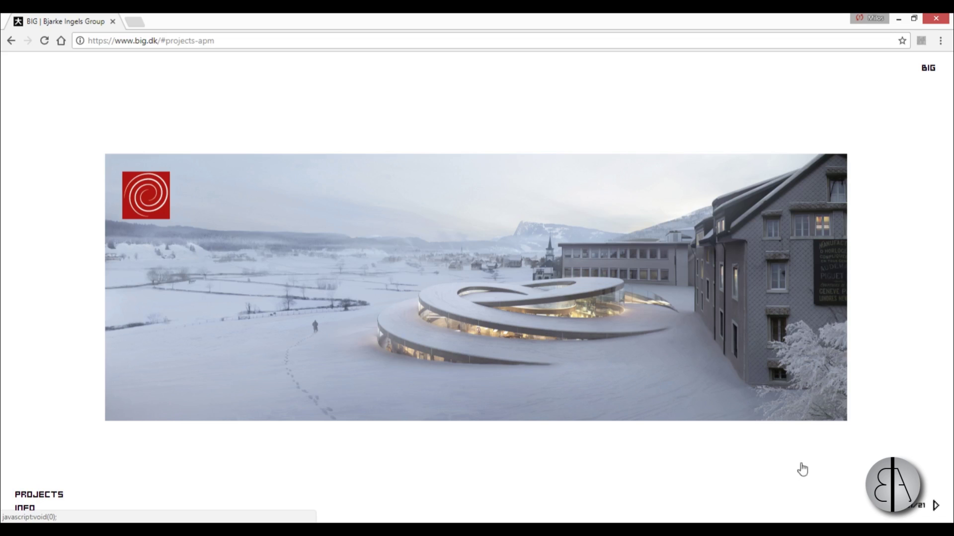
Advance the spiral museum slideshow past the spiral, exhibition sequence, exhibition route, landscape and site slides
left_click(935, 506)
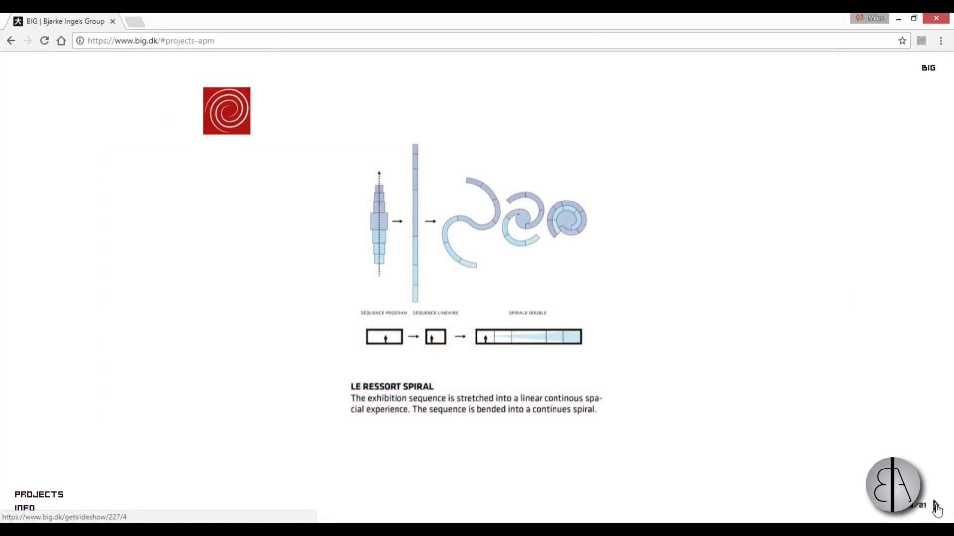
left_click(936, 505)
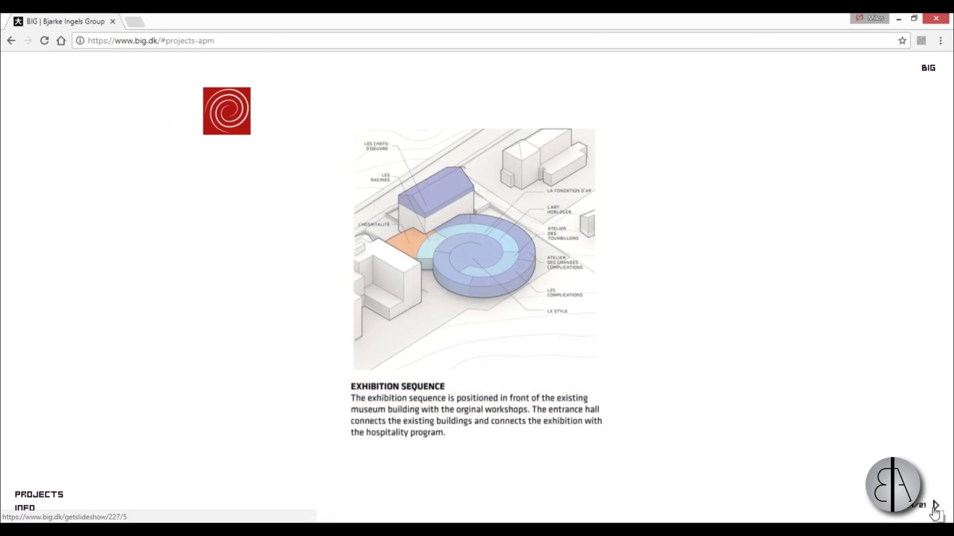
left_click(935, 505)
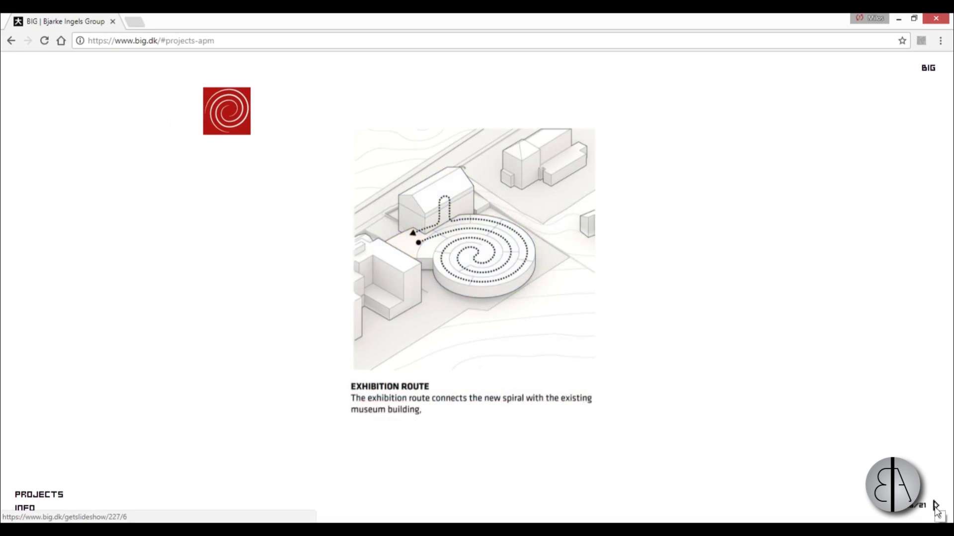
left_click(935, 506)
left_click(935, 507)
left_click(935, 507)
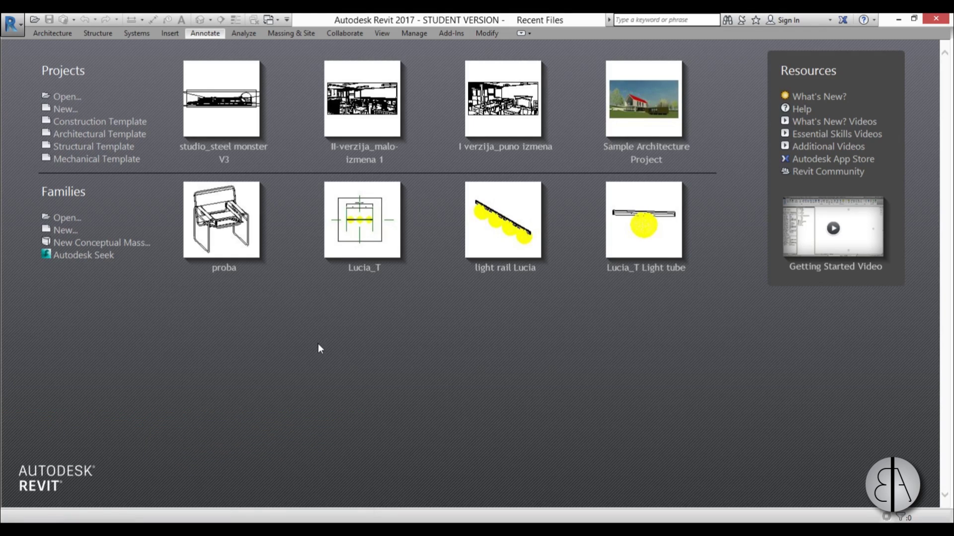
Create a project from the Architectural Template and change its Length unit format to Meters
left_click(85, 141)
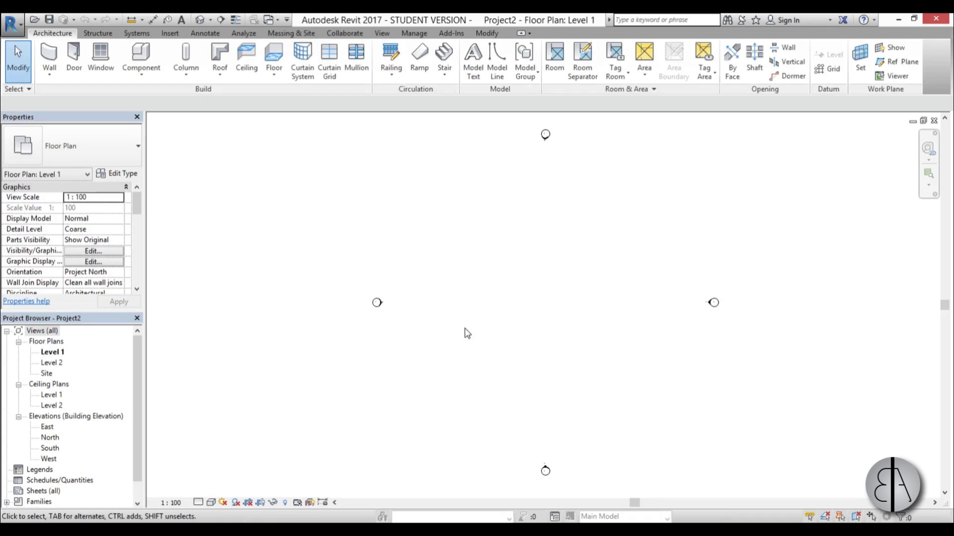
middle_click_drag(569, 323, 488, 310)
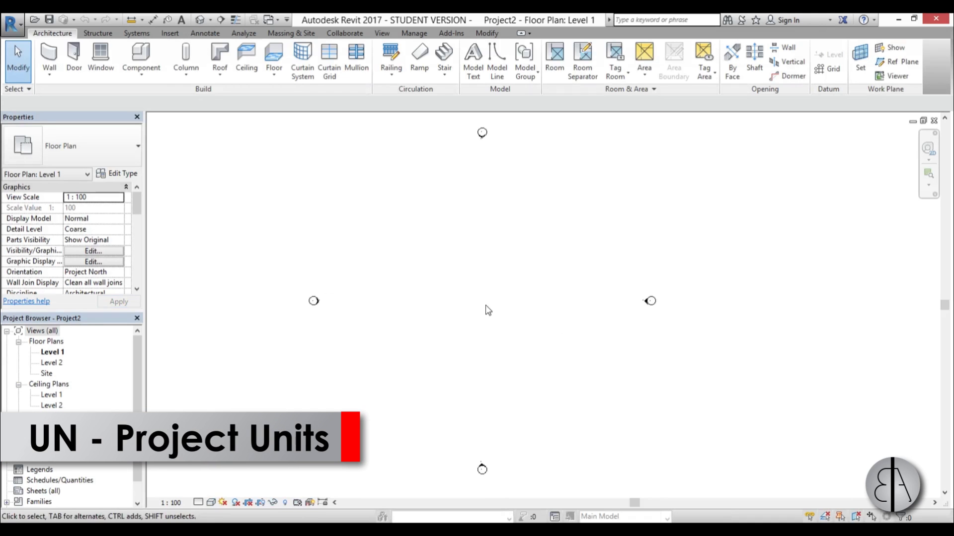
key("u")
key("n")
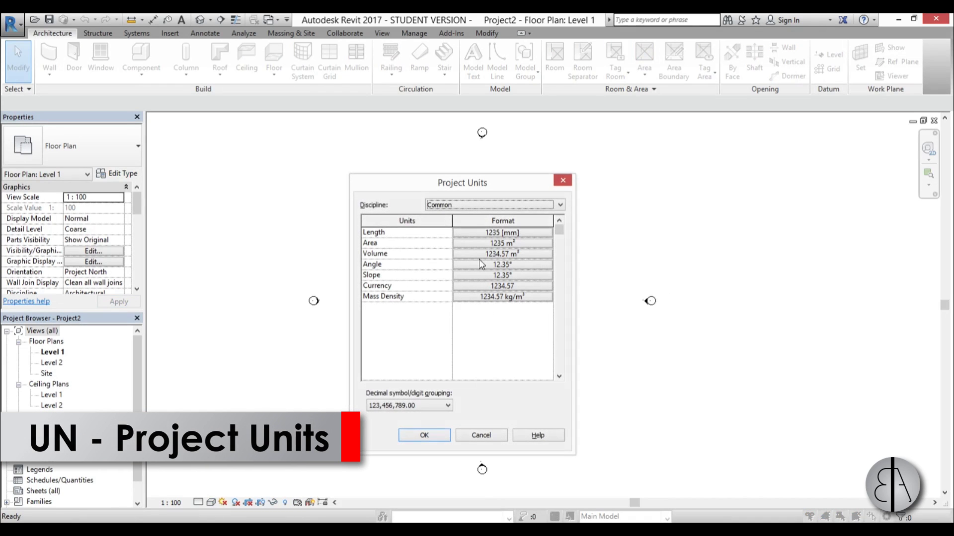
left_click(487, 232)
left_click(410, 242)
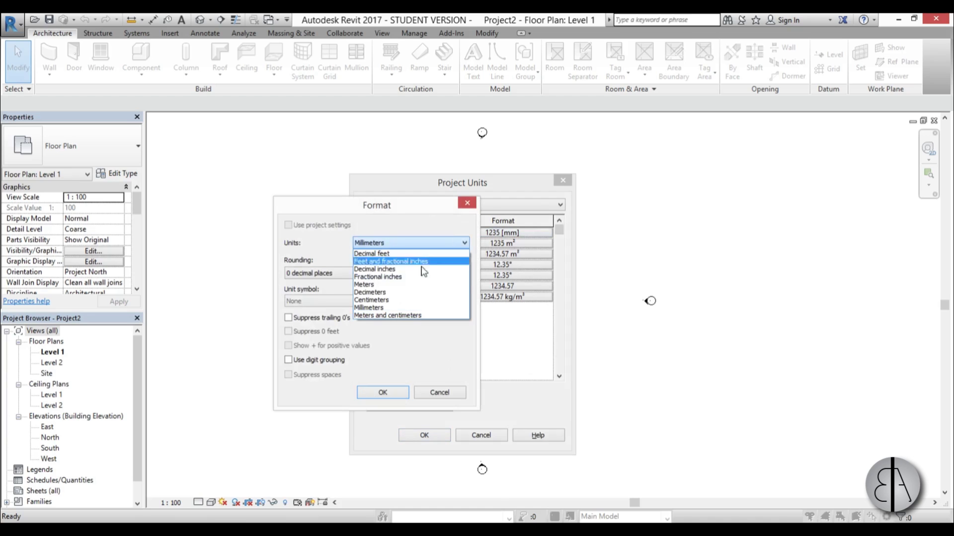
left_click(382, 286)
left_click(389, 392)
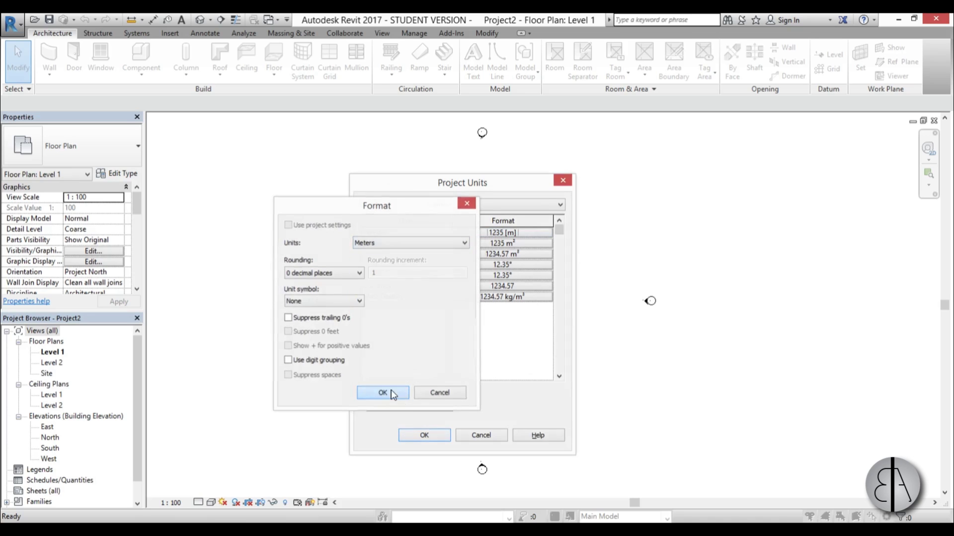
left_click(445, 437)
middle_click_drag(526, 300, 513, 296)
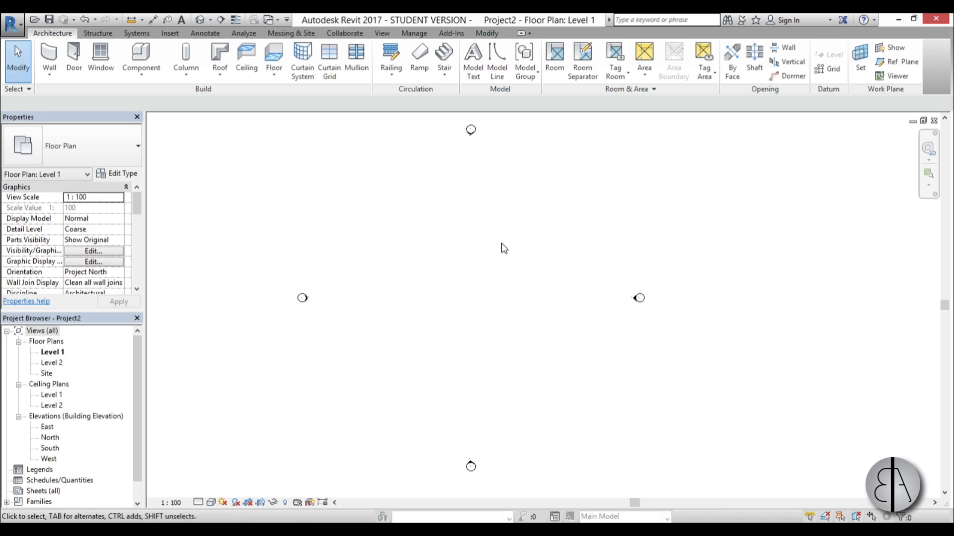
middle_click_drag(503, 248, 500, 247)
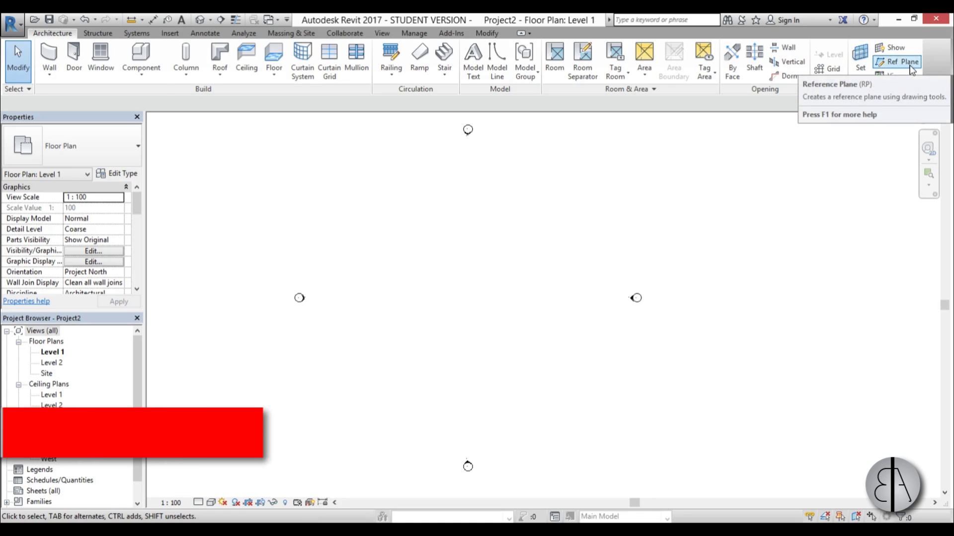
Draw a horizontal and a vertical reference plane crossing in the middle of the plan
left_click(911, 65)
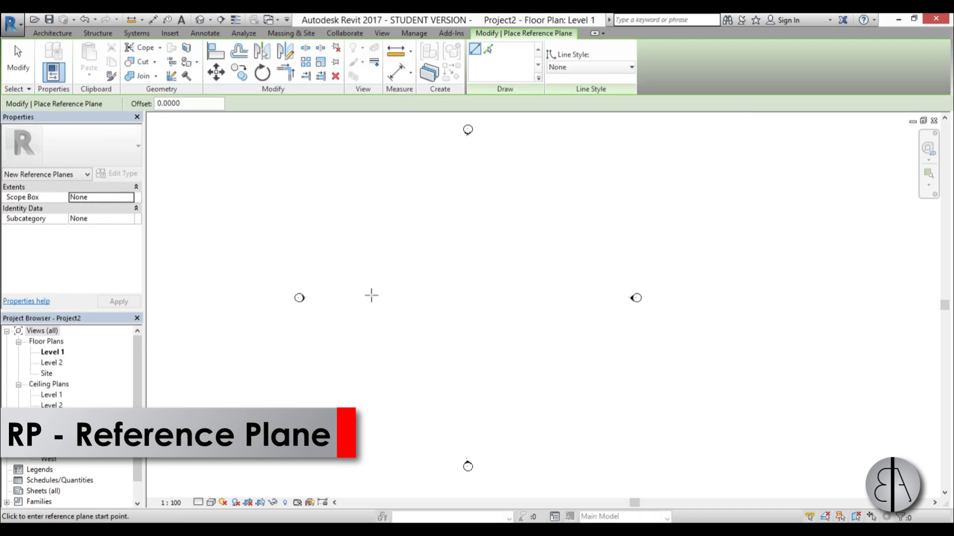
left_click(350, 299)
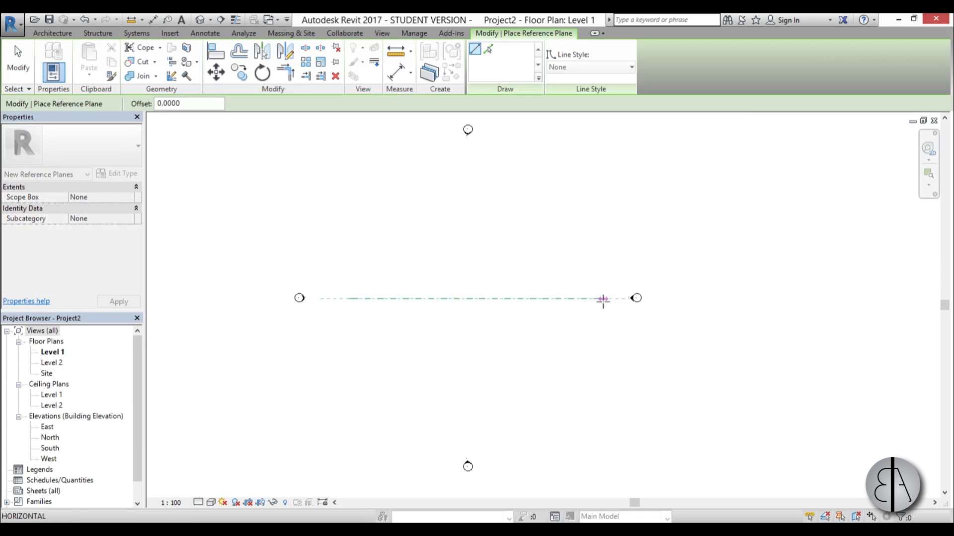
left_click(604, 299)
left_click(468, 152)
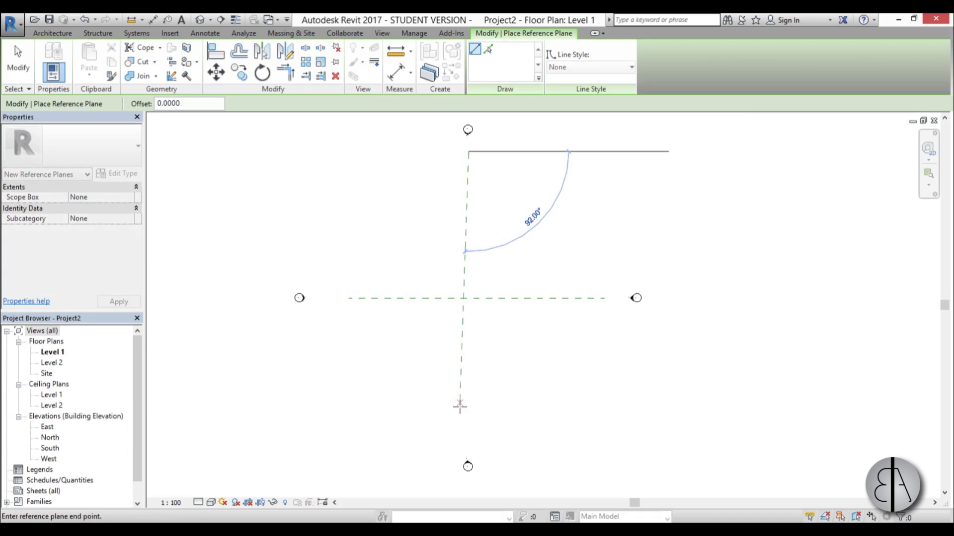
left_click(469, 450)
scroll(477, 267, "up", 3)
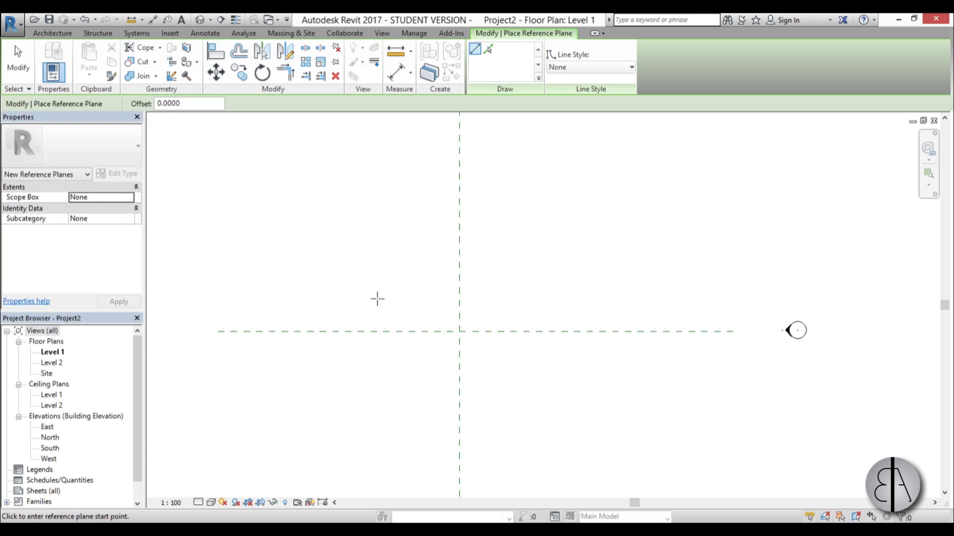
Add a second horizontal reference plane and set its spacing from the first to 3 m
left_click(284, 300)
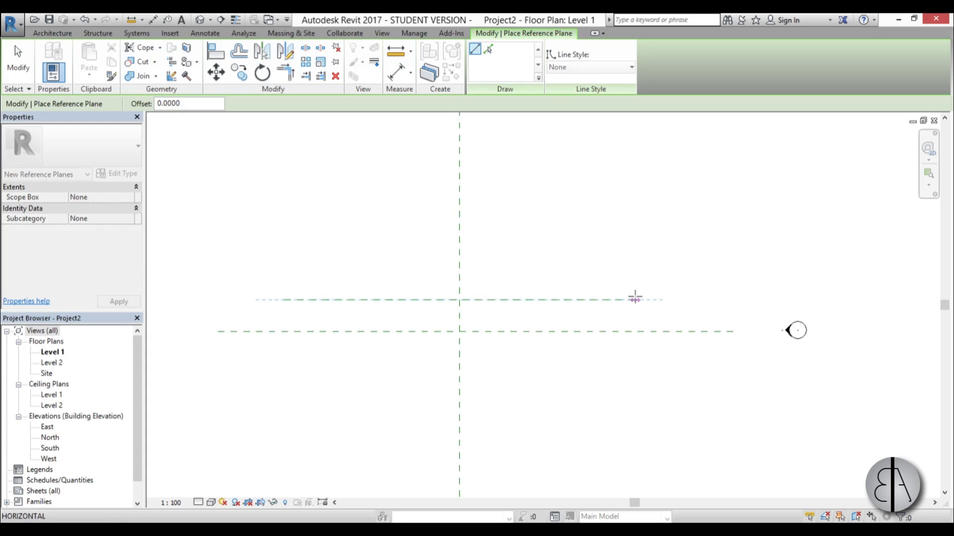
left_click(635, 299)
key("Escape")
key("Escape")
left_click(502, 300)
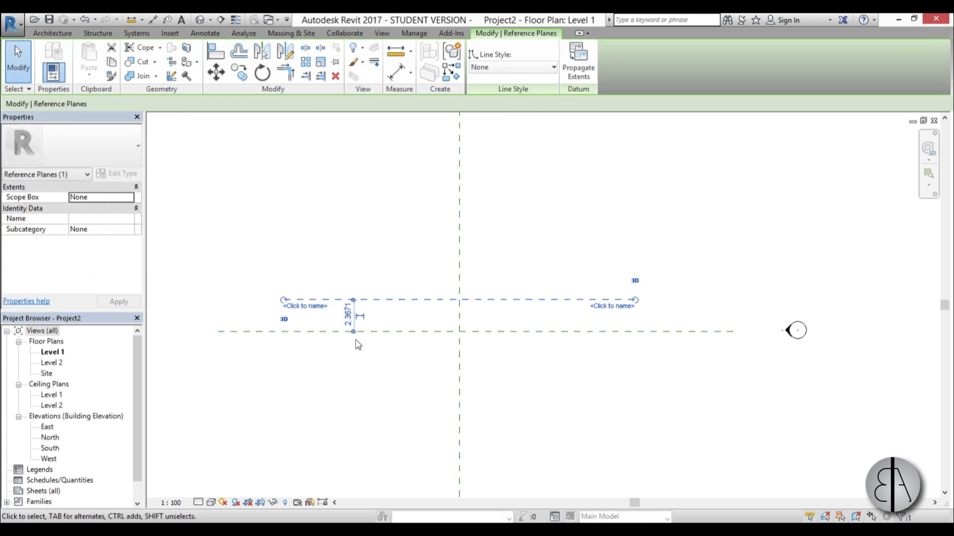
left_click(348, 316)
type("3")
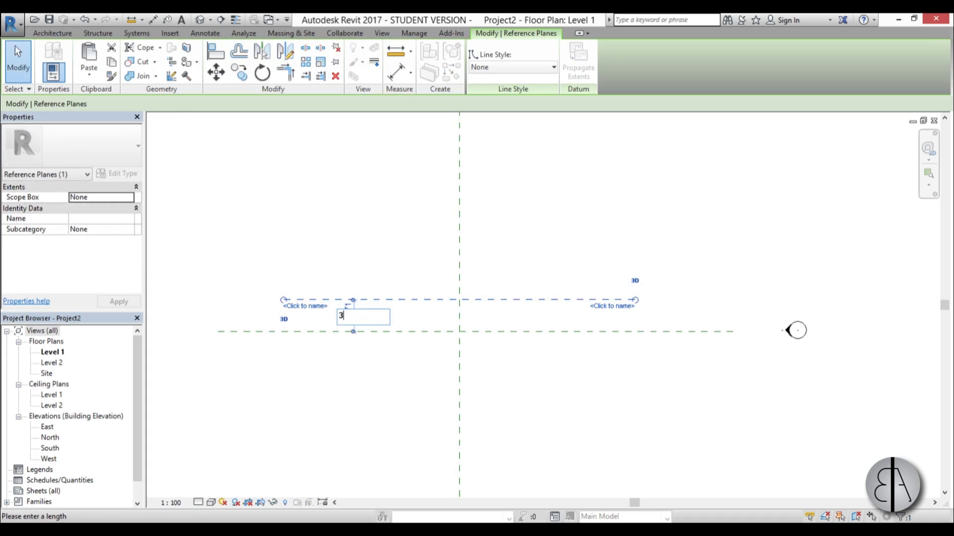
key("Return")
left_click(394, 302)
Use Create Similar with Pick Lines to add two more horizontal planes 3 m apart
left_click(390, 298)
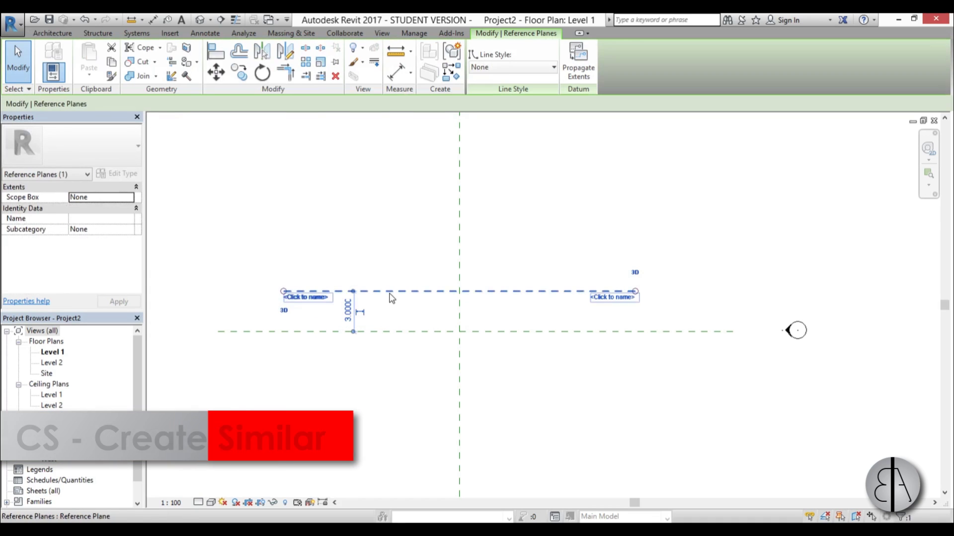
key("c")
key("s")
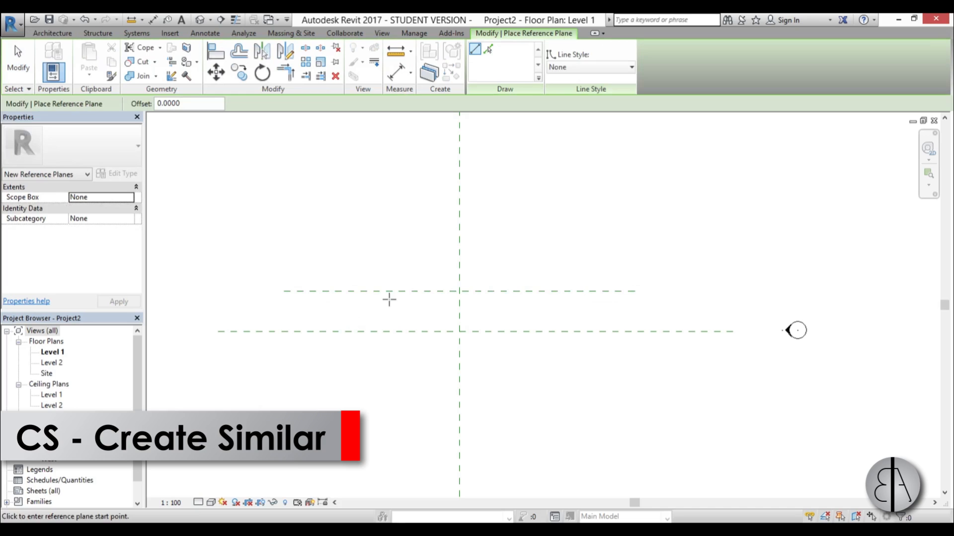
left_click(488, 50)
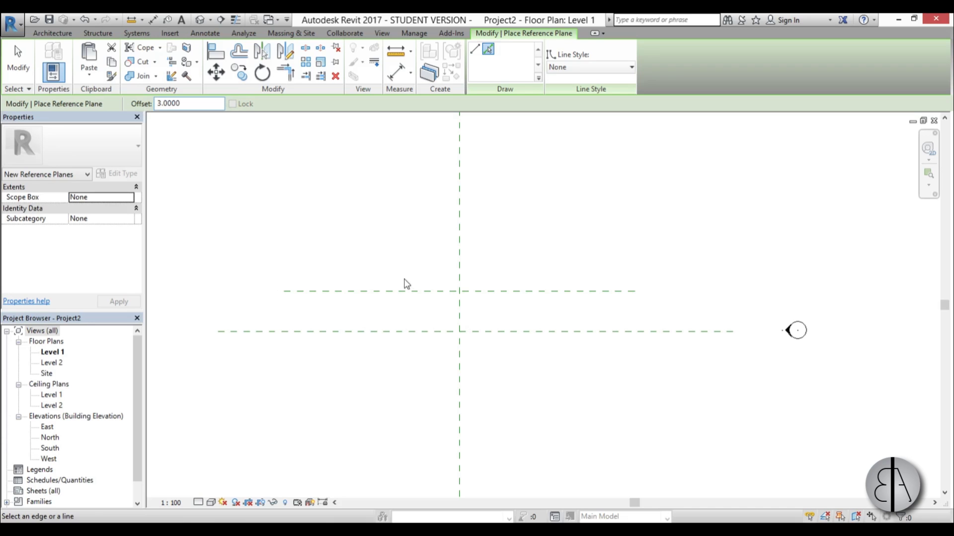
left_click(400, 292)
left_click(401, 252)
key("Escape")
key("Escape")
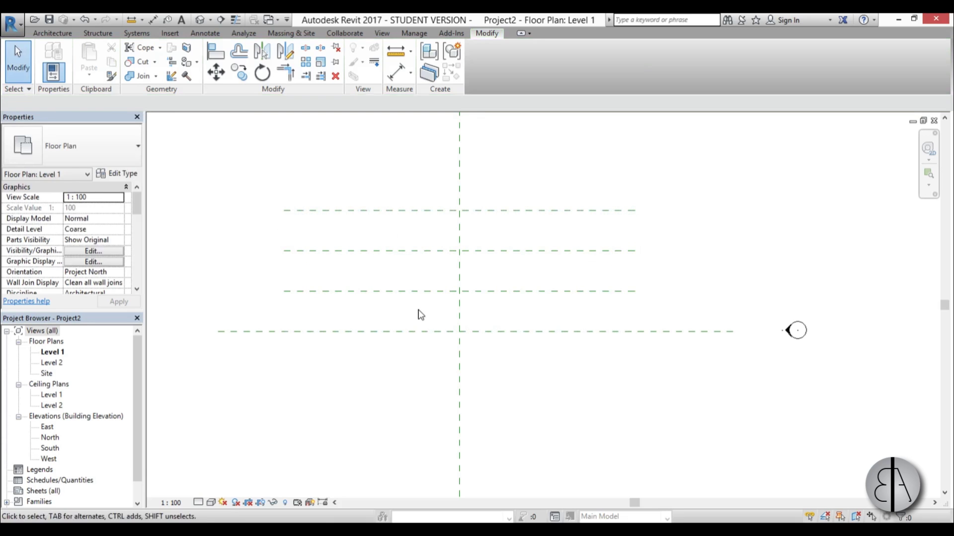
Mirror the three upper horizontal planes below the main horizontal plane
left_click_drag(421, 315, 375, 194)
key("m")
key("m")
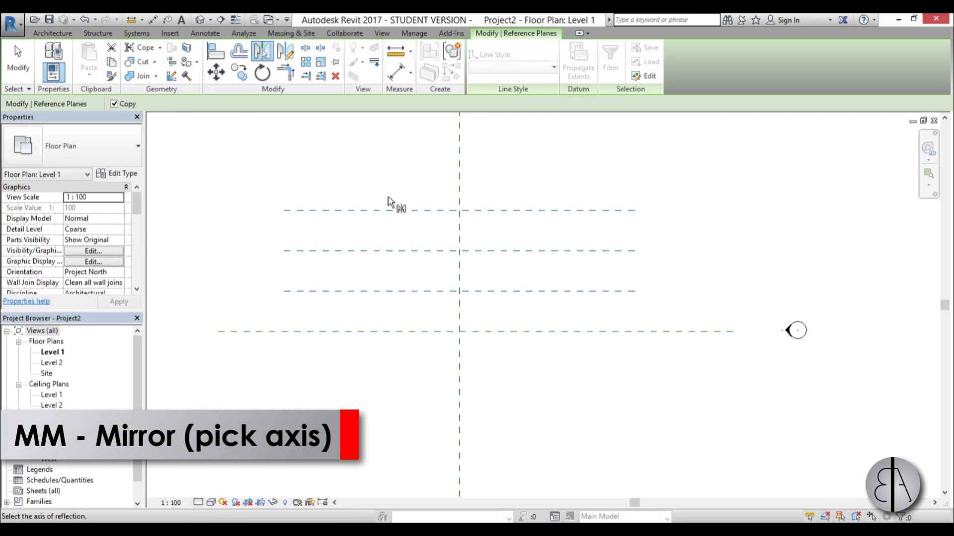
left_click(410, 331)
scroll(422, 255, "down", 1)
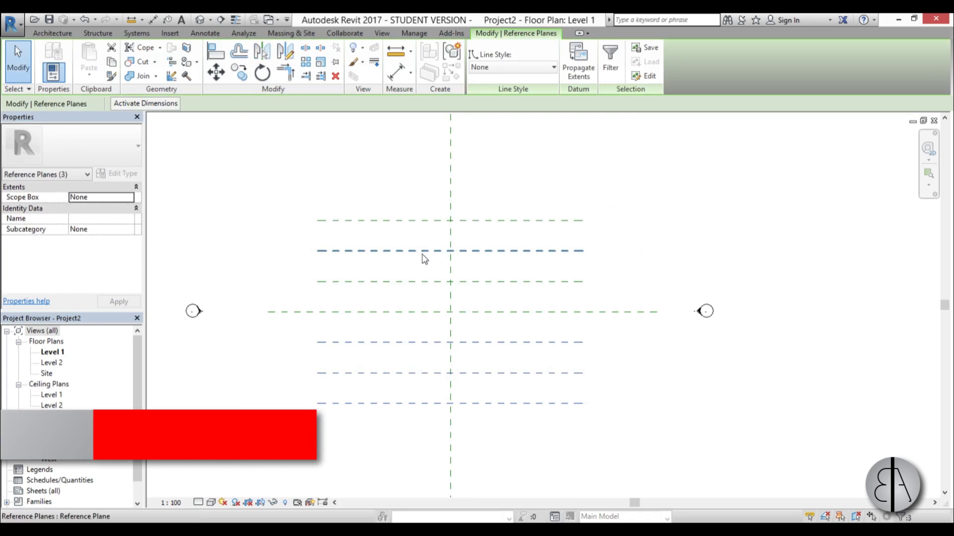
left_click(422, 272)
Rotate a copy of the horizontal planes 90° about the central plane crossing
left_click_drag(406, 411, 366, 206)
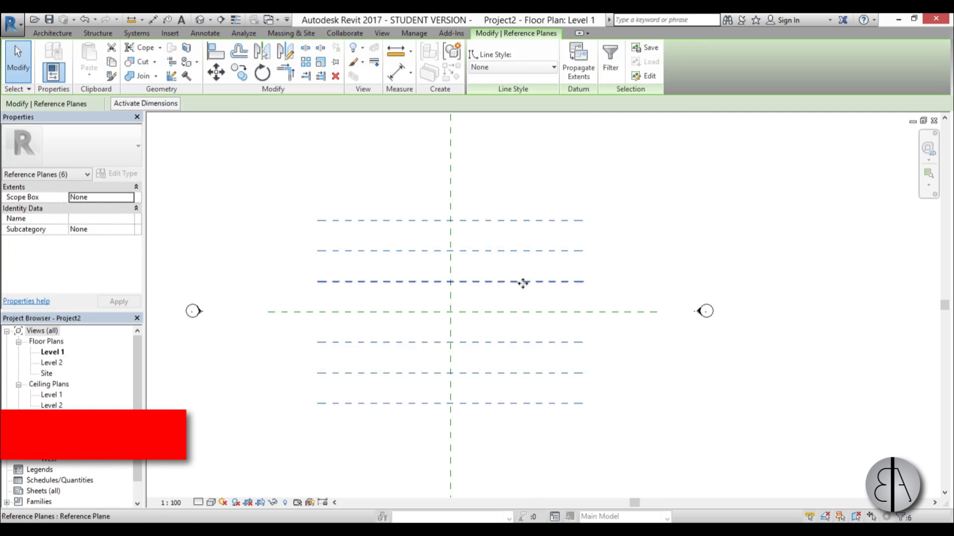
scroll(522, 281, "up", 1)
left_click(262, 73)
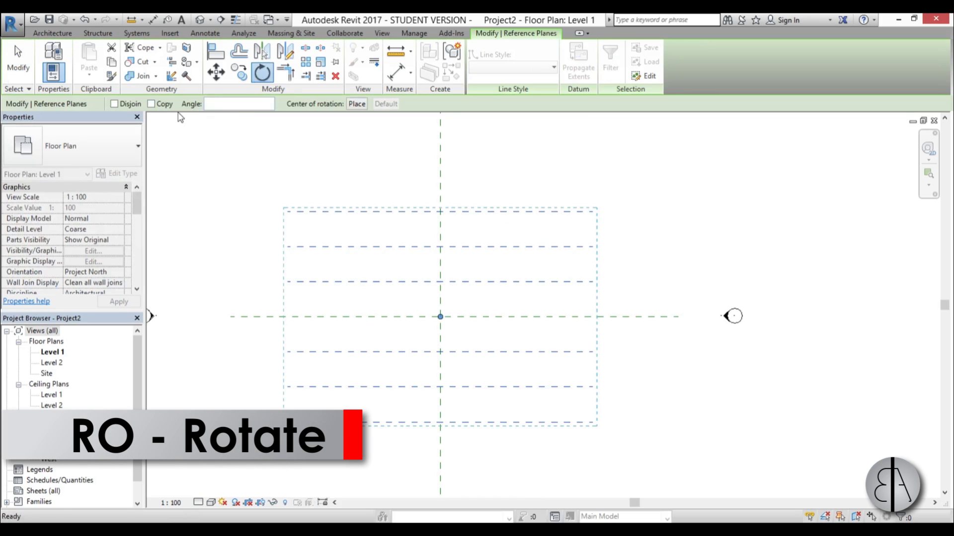
left_click(162, 105)
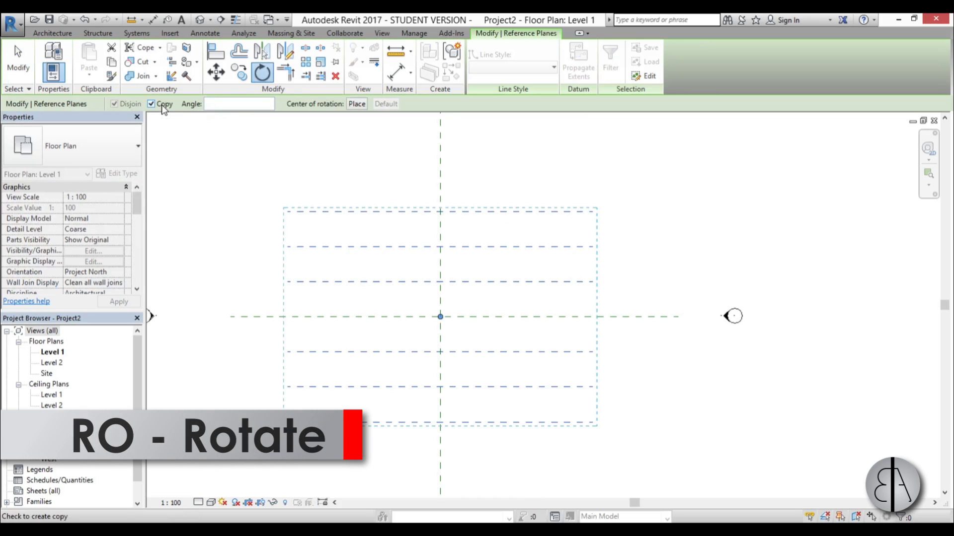
left_click(356, 104)
scroll(428, 264, "up", 2)
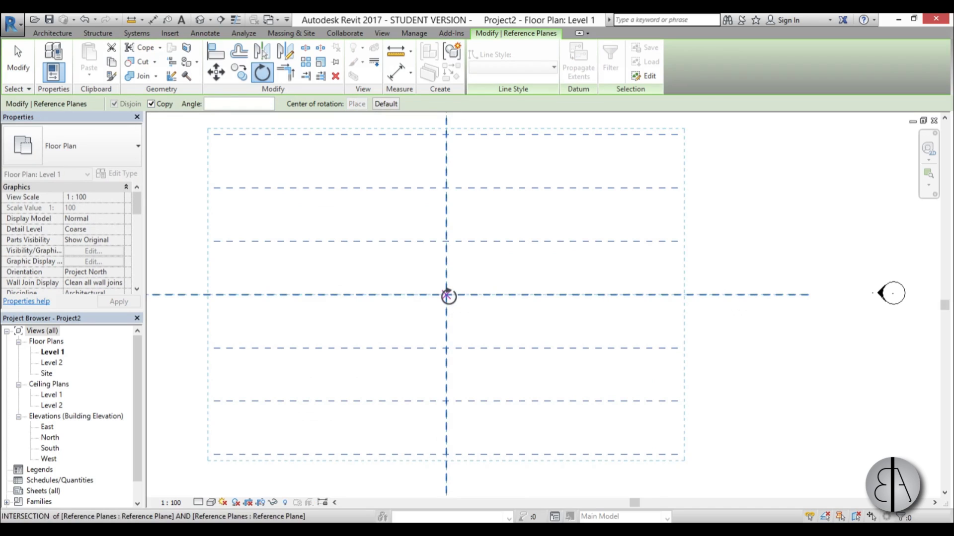
left_click(446, 295)
scroll(446, 295, "down", 3)
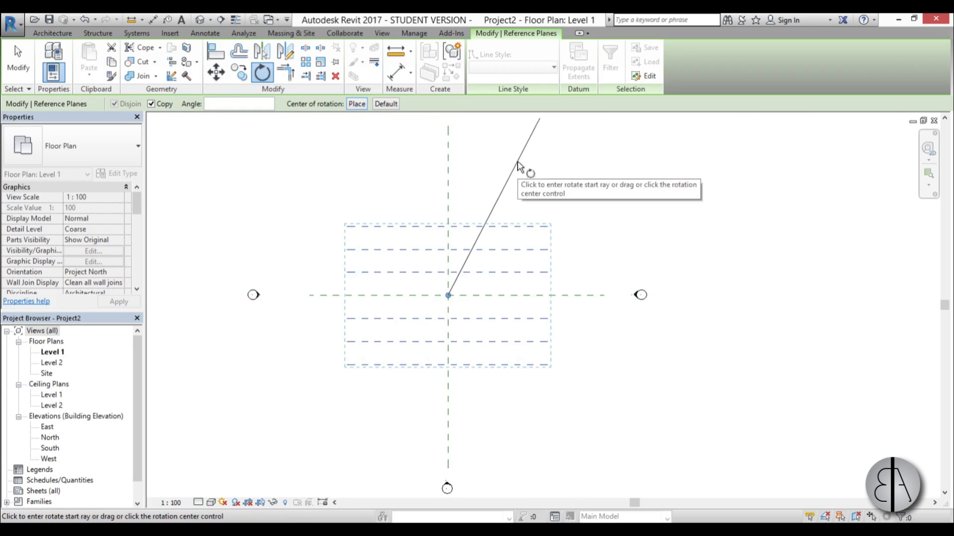
left_click(521, 167)
type("90")
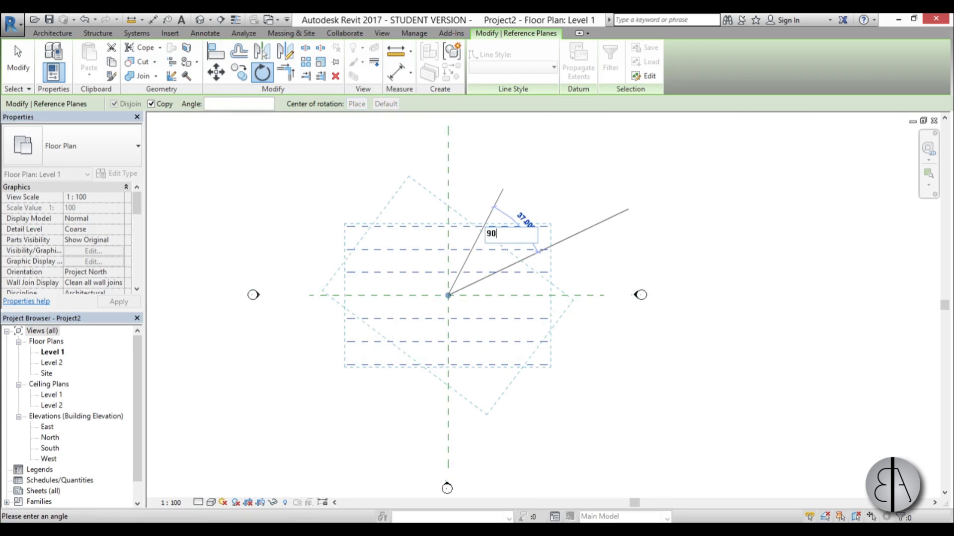
key("Return")
Deselect the copied planes and pan to recentre the 7×7 reference-plane grid
left_click(598, 249)
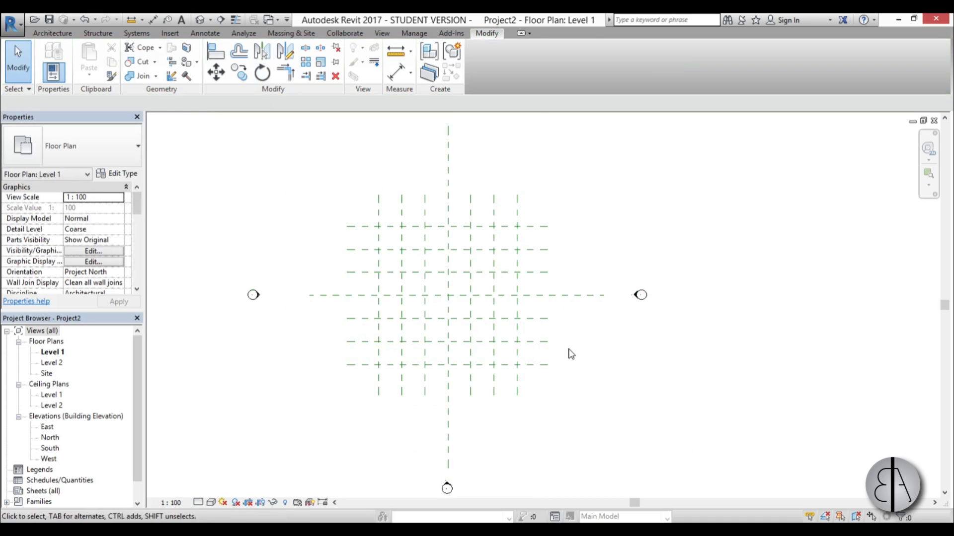
scroll(491, 286, "up", 3)
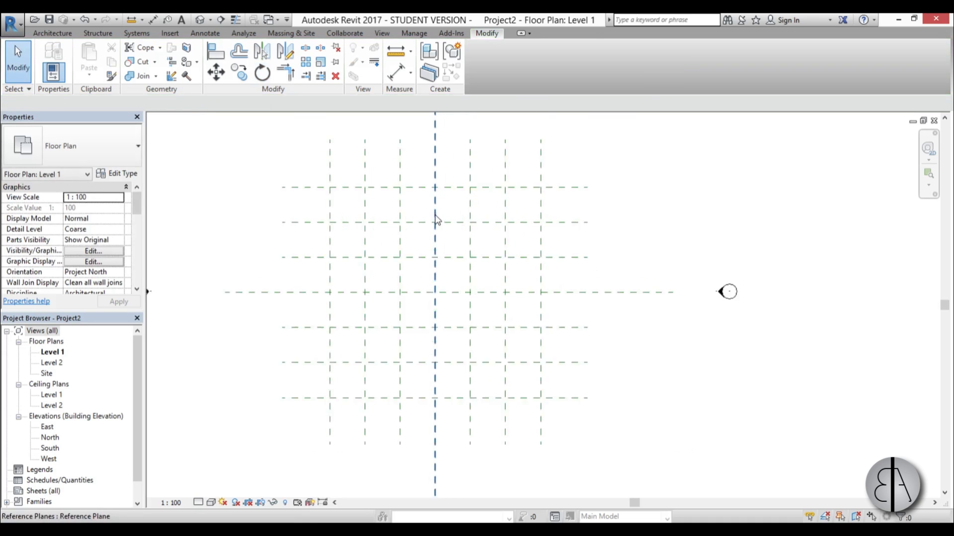
scroll(460, 280, "up", 1)
middle_click_drag(462, 293, 441, 275)
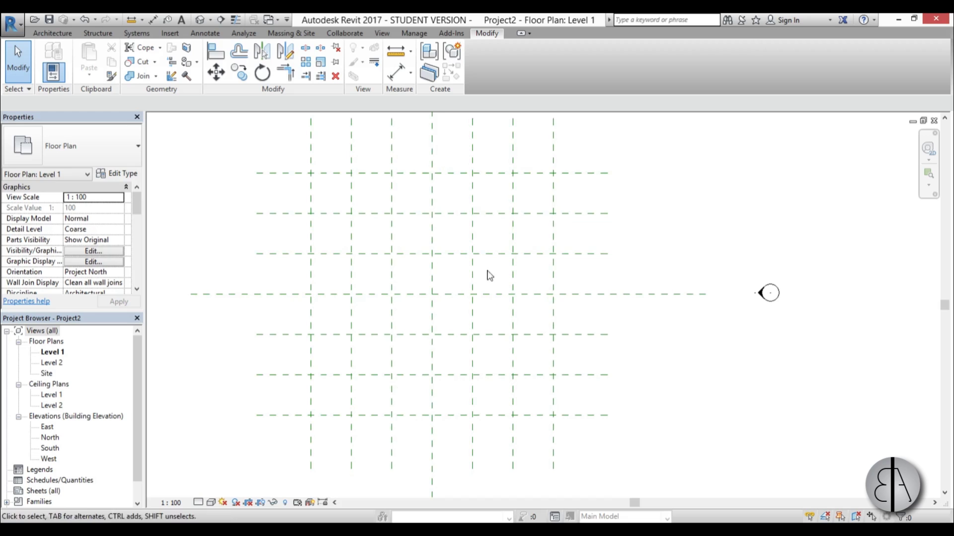
middle_click_drag(463, 314, 460, 315)
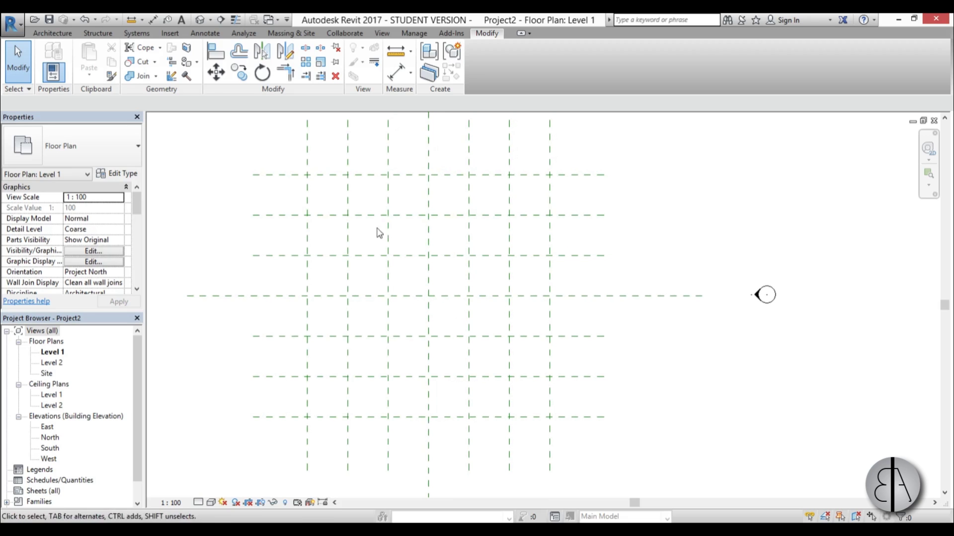
Draw a Start-End-Radius detail arc bulging right from the top to the bottom grid intersection
left_click(205, 33)
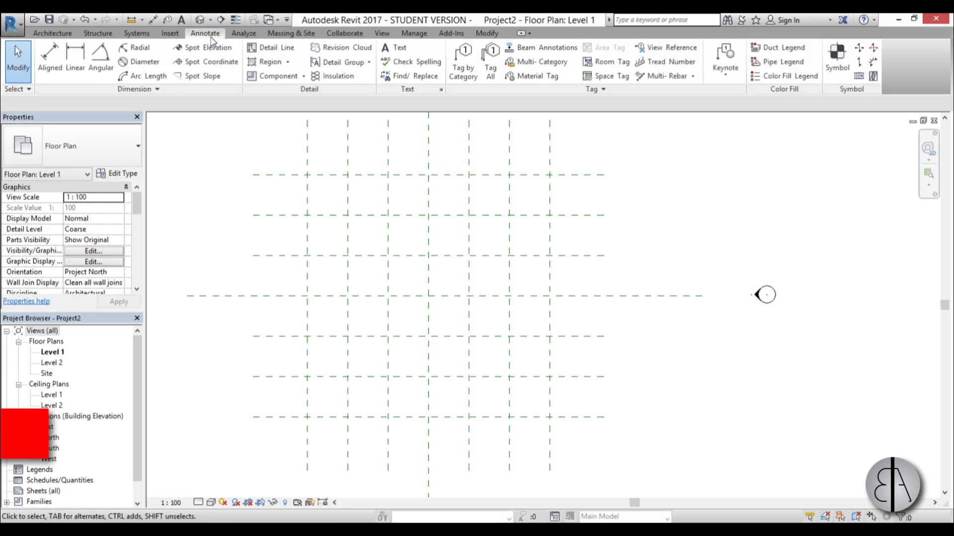
left_click(276, 47)
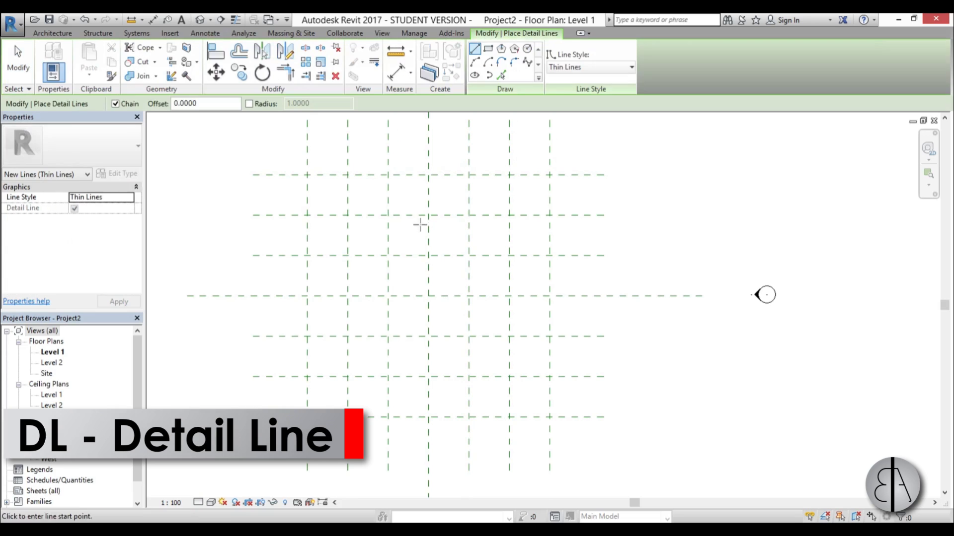
middle_click_drag(462, 214, 452, 214)
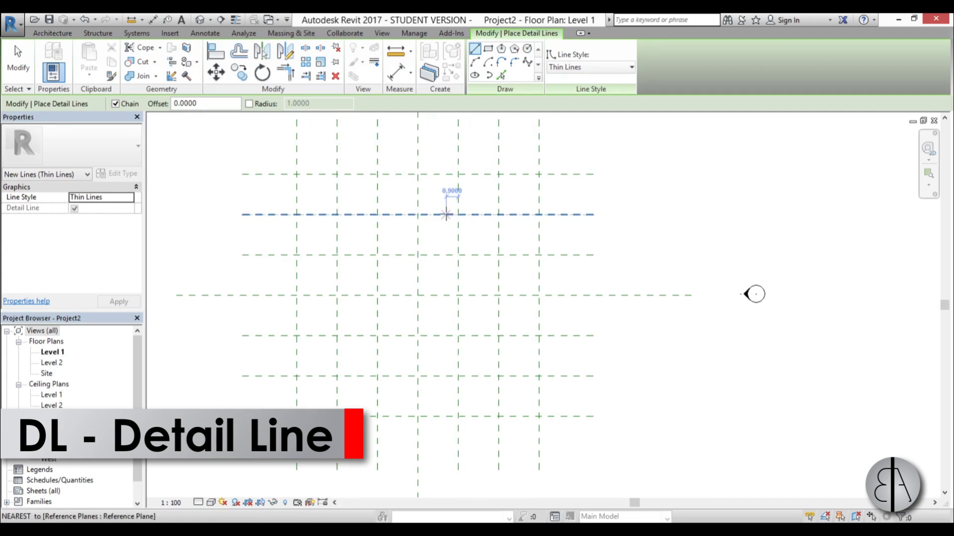
left_click(475, 63)
left_click(417, 174)
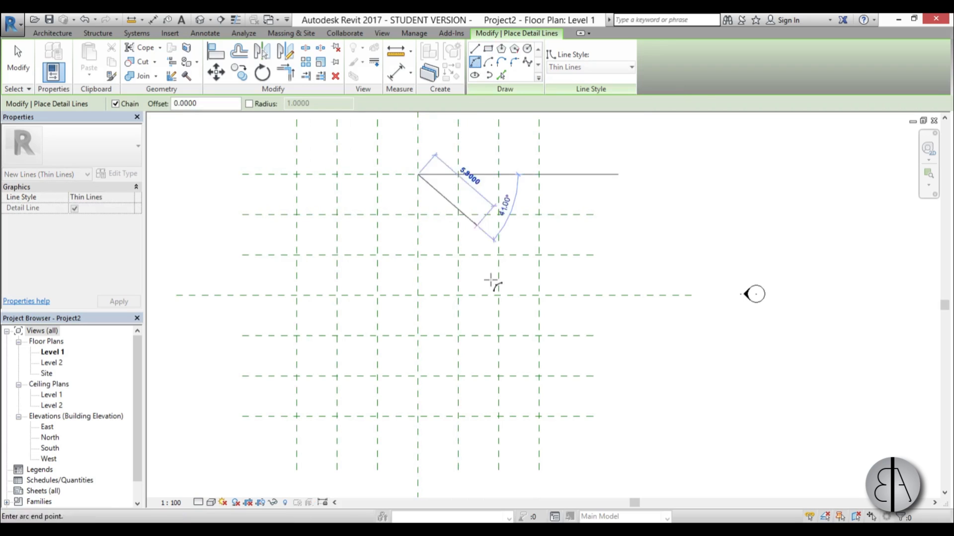
left_click(418, 416)
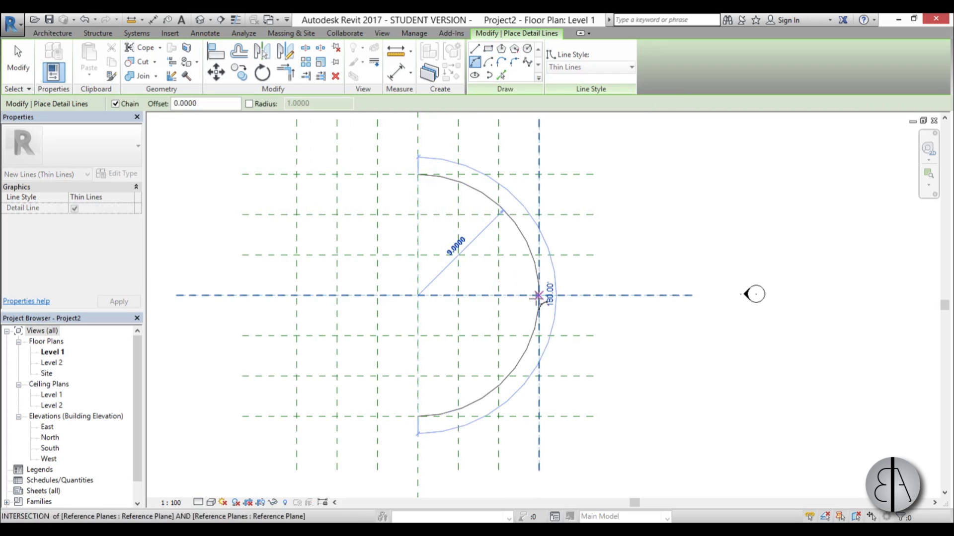
left_click(539, 296)
key("Escape")
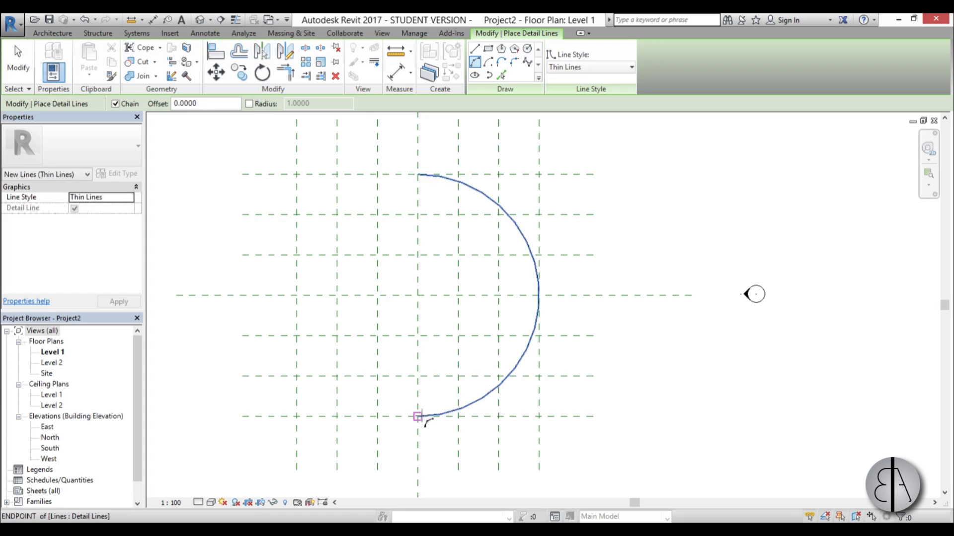
Chain a left semicircle up to the upper intersection and an inner semicircle completing the spiral
left_click(422, 417)
left_click(418, 255)
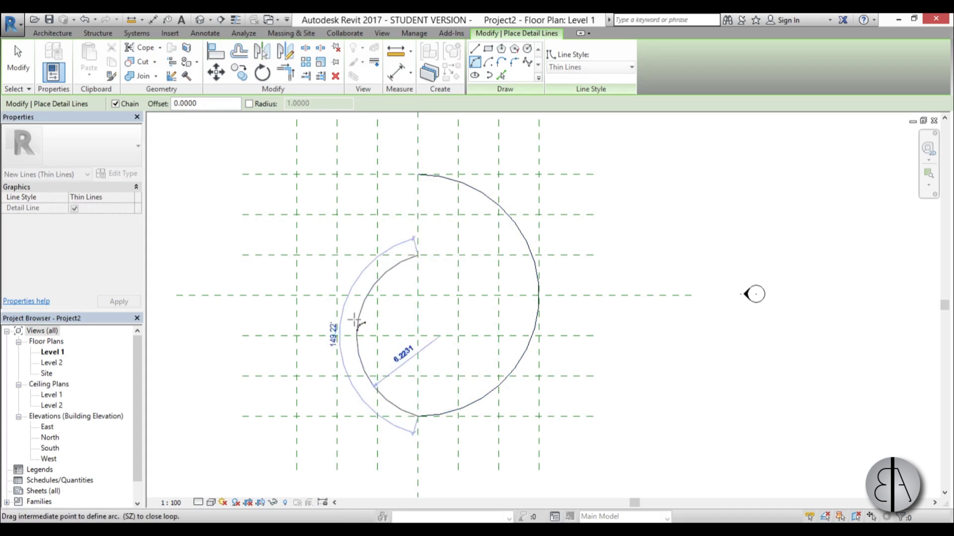
left_click(340, 329)
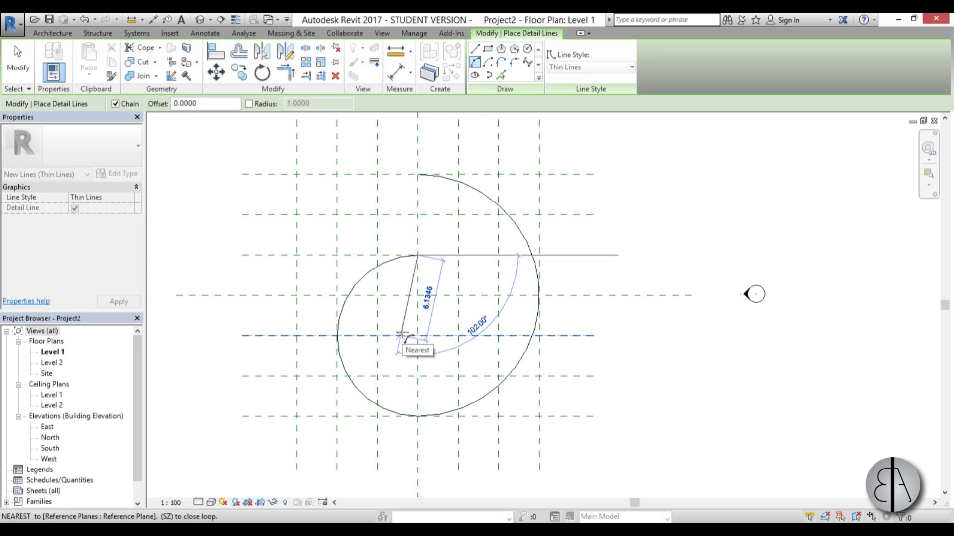
scroll(405, 343, "up", 2)
scroll(417, 355, "down", 1)
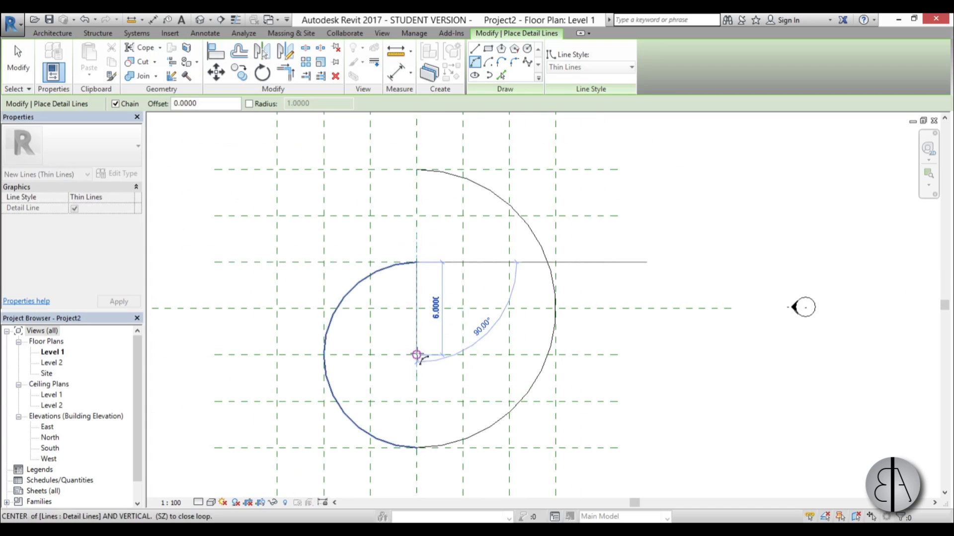
left_click(418, 355)
key("Escape")
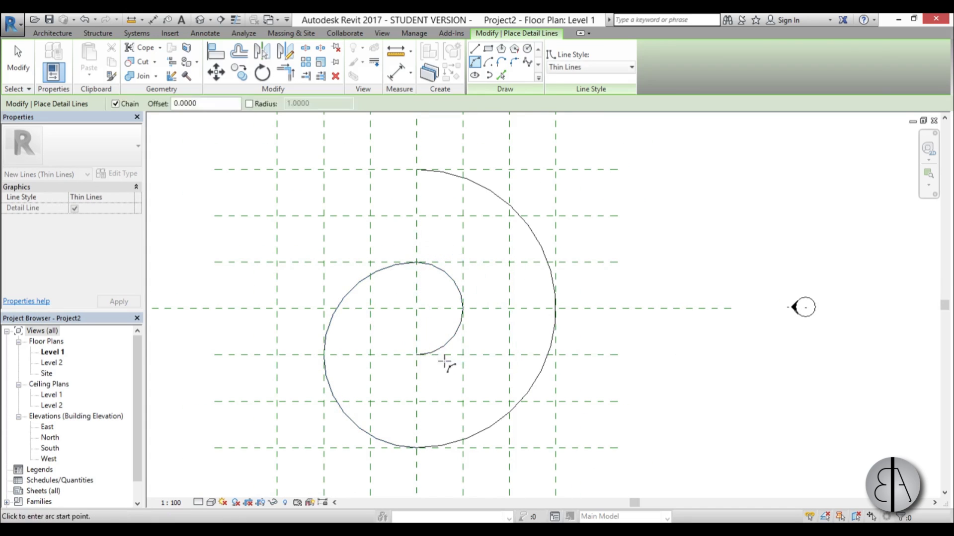
key("Escape")
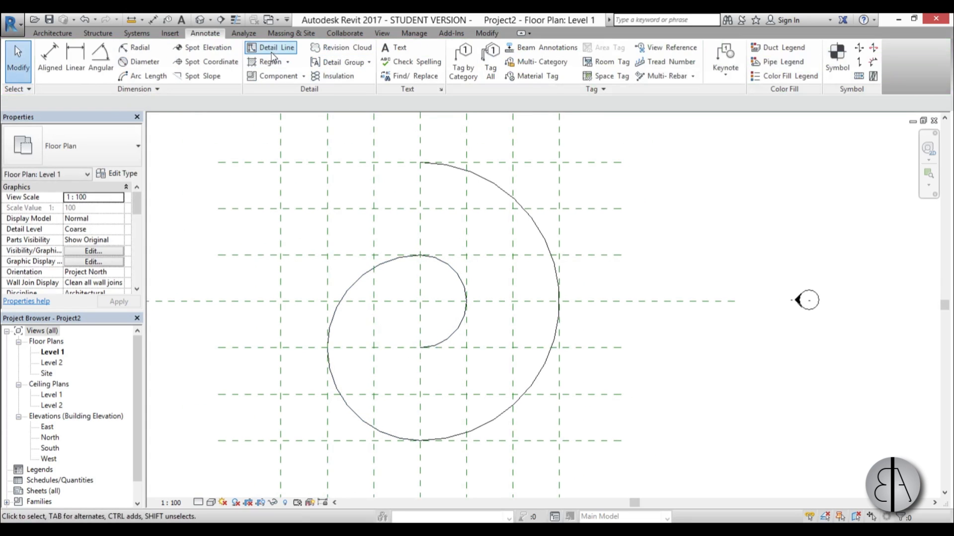
Draw a Start-End-Radius quarter arc from the left grid intersection to the upper centre line
left_click(272, 49)
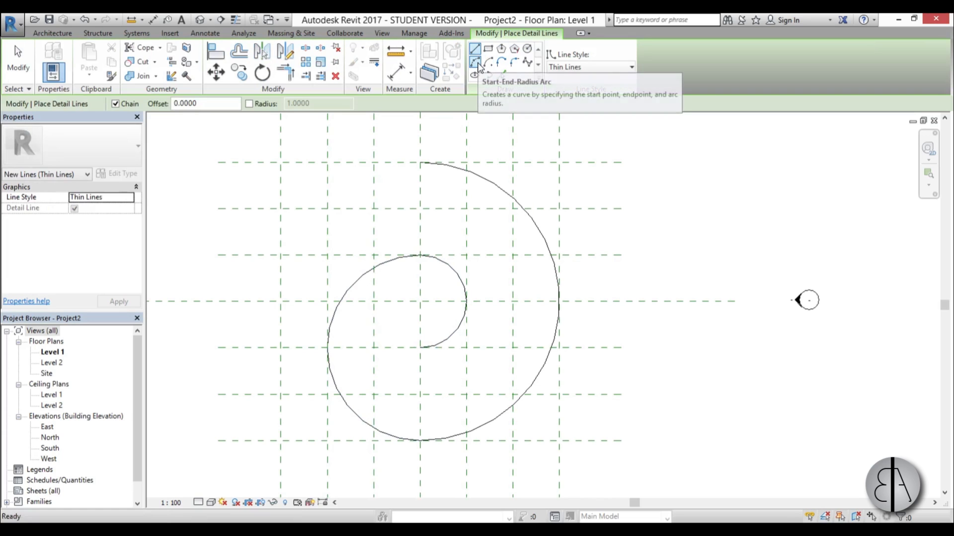
left_click(475, 63)
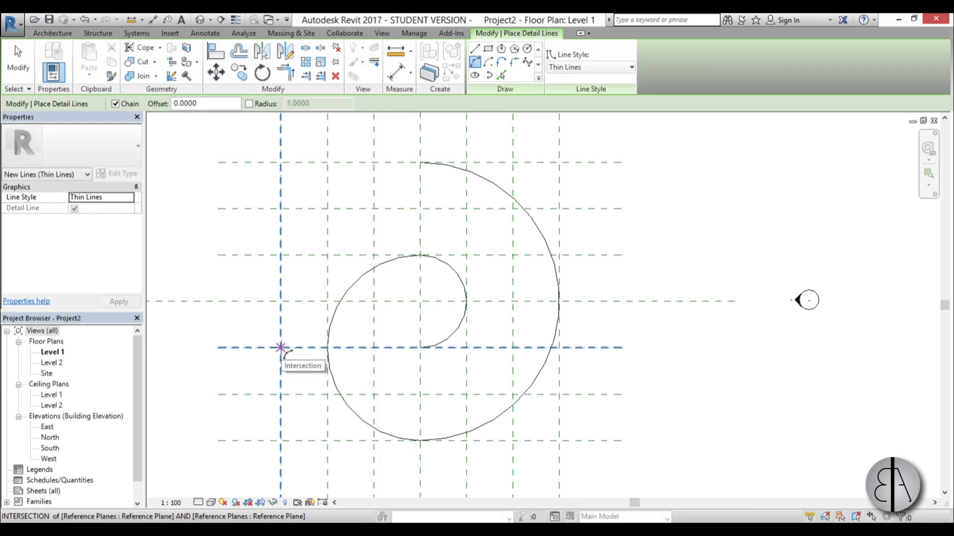
left_click(280, 347)
left_click(420, 208)
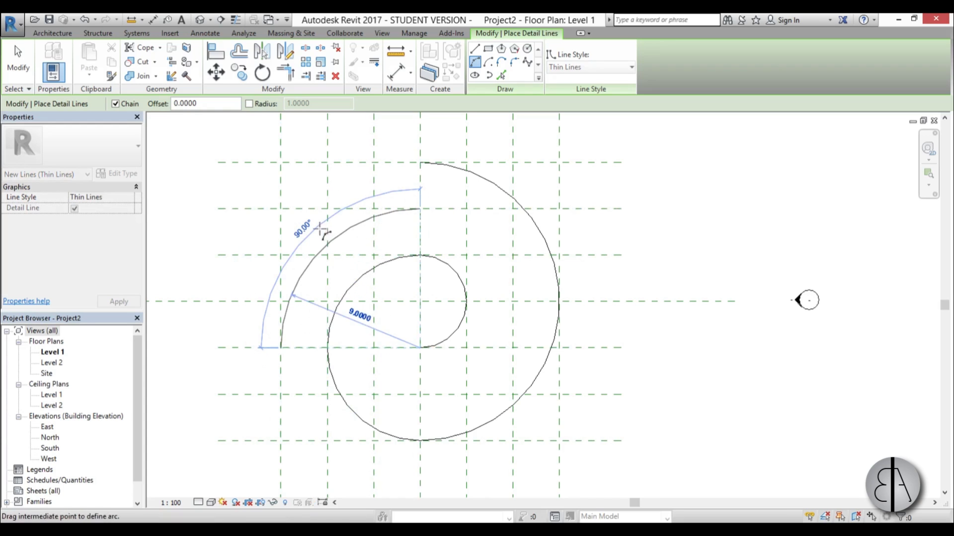
left_click(320, 242)
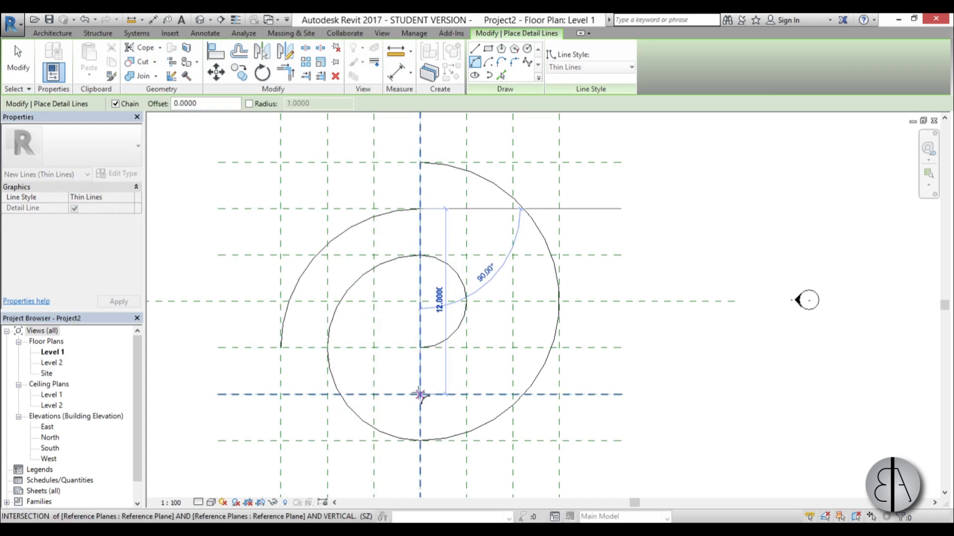
Continue with a semicircle through the right side and an inner tangent arc to the centre
left_click(420, 395)
left_click(513, 301)
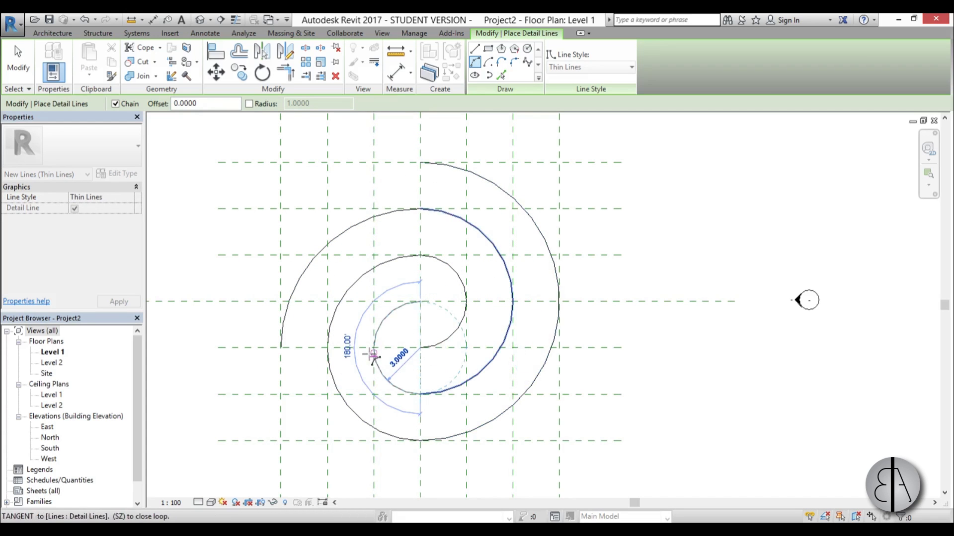
left_click(373, 356)
key("Escape")
key("Escape")
scroll(442, 372, "down", 1)
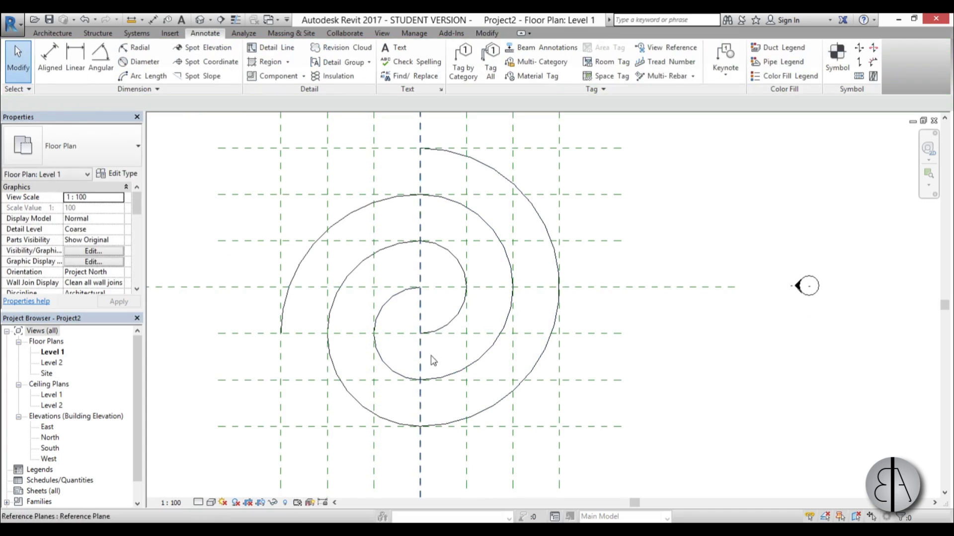
scroll(462, 317, "down", 1)
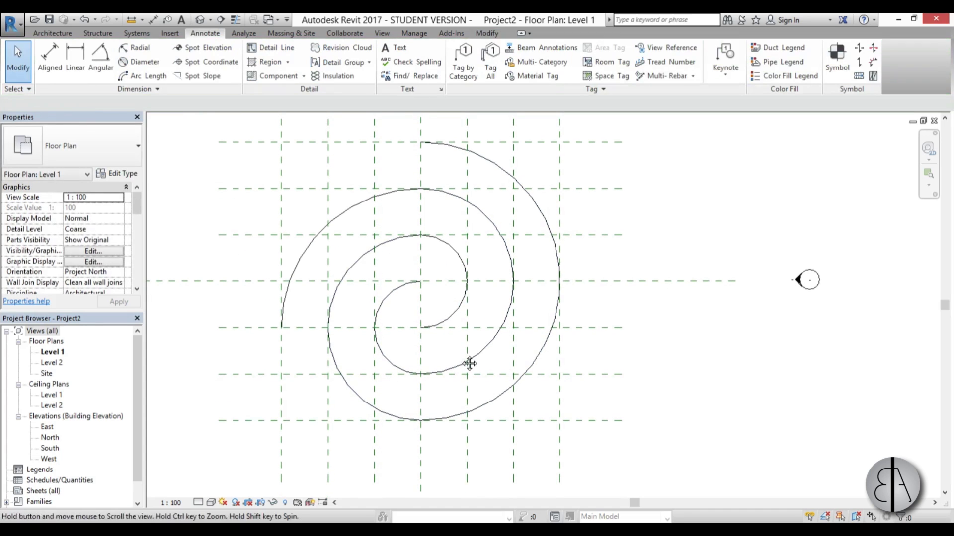
mouse_move(445, 366)
middle_mouse_down()
mouse_move(439, 354)
mouse_move(447, 356)
middle_mouse_up()
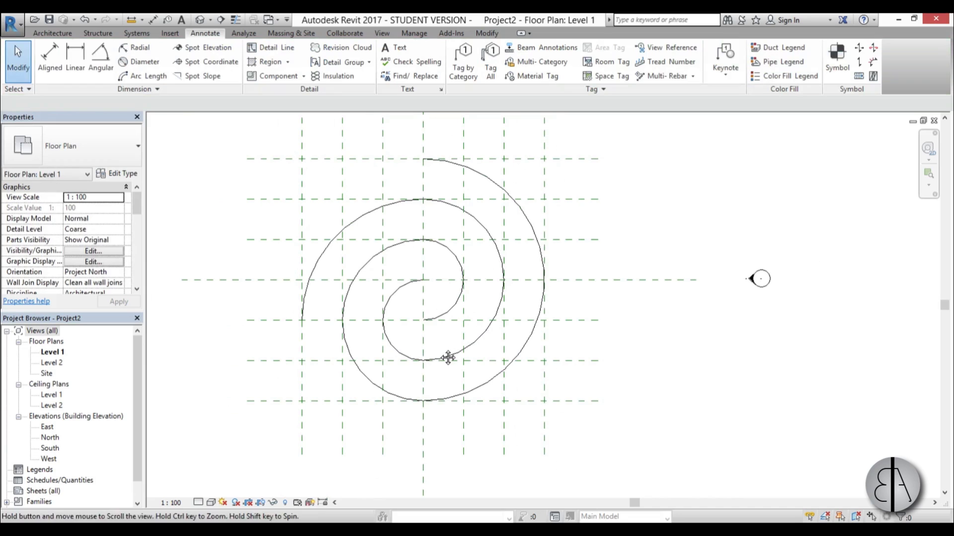
scroll(412, 322, "down", 1)
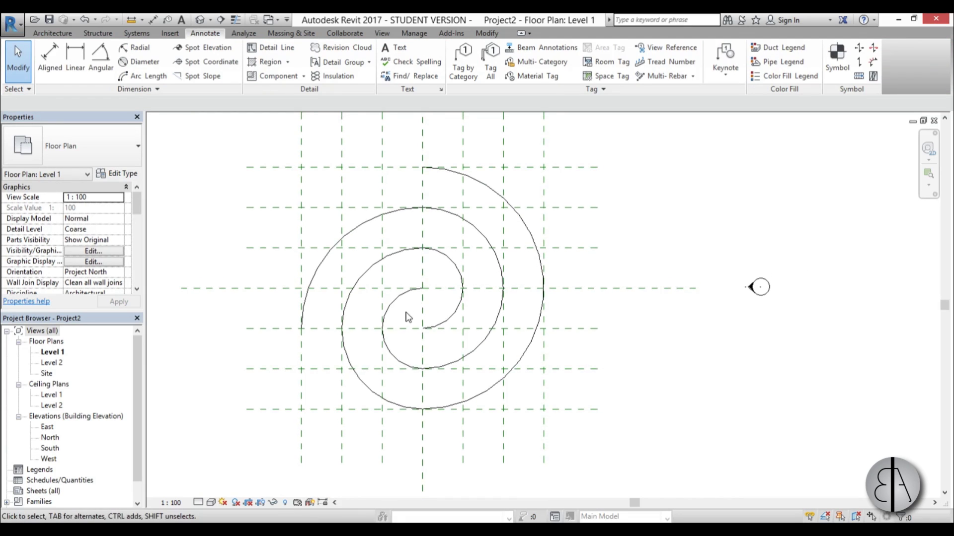
scroll(406, 318, "down", 4)
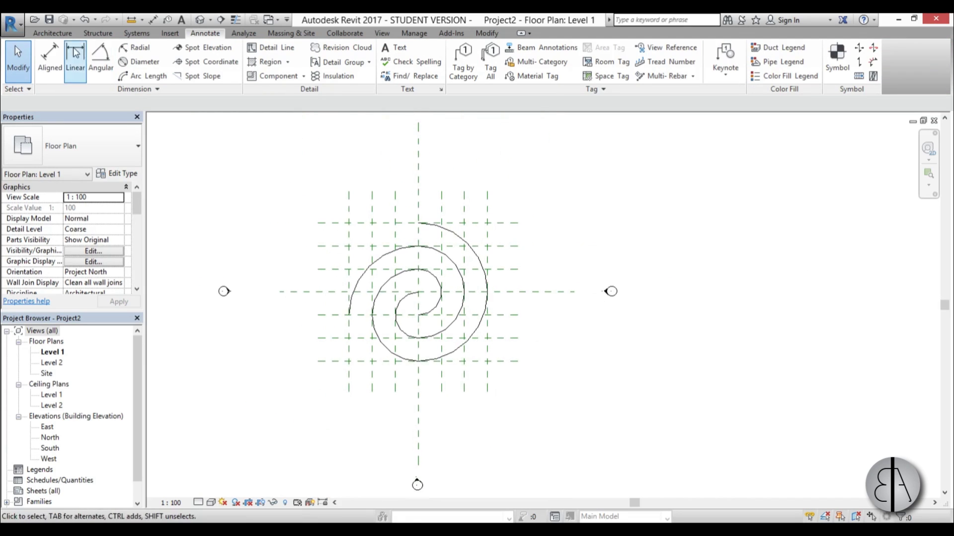
Start a new floor boundary sketch using the Pick Lines option
left_click(59, 34)
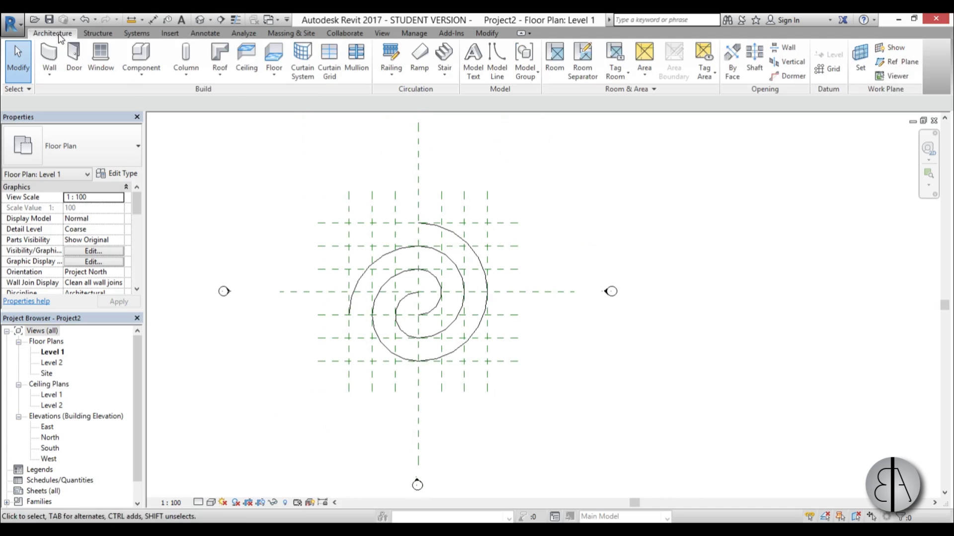
left_click(275, 55)
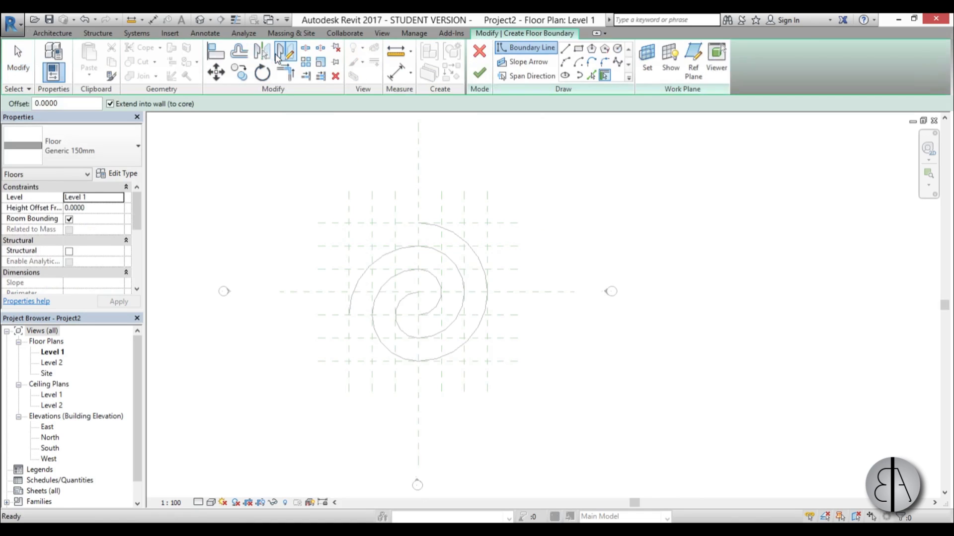
left_click(592, 75)
scroll(445, 337, "up", 4)
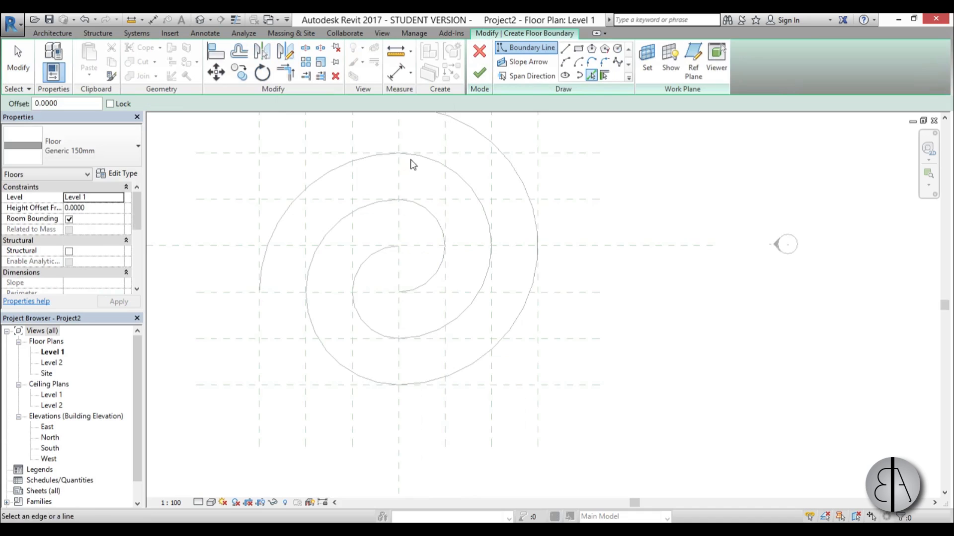
scroll(418, 209, "down", 2)
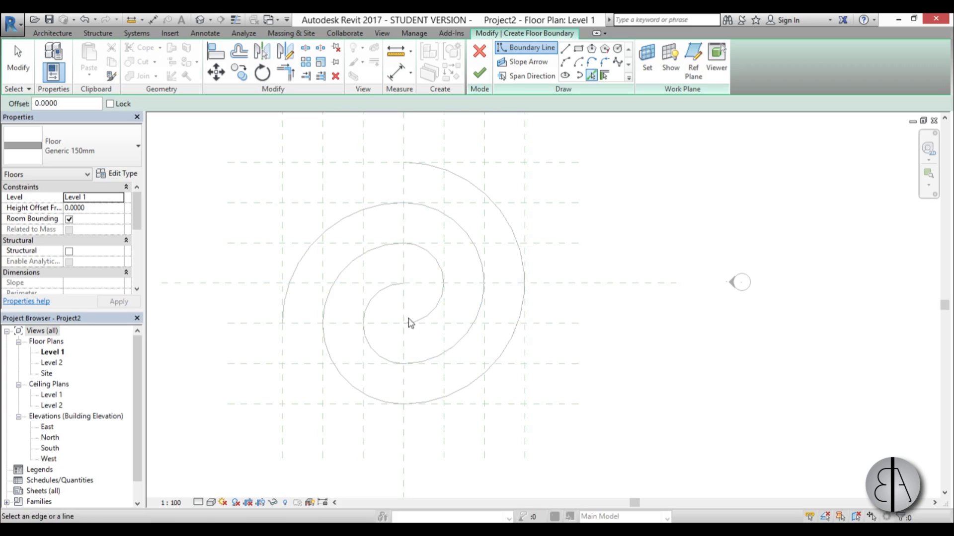
scroll(447, 155, "up", 1)
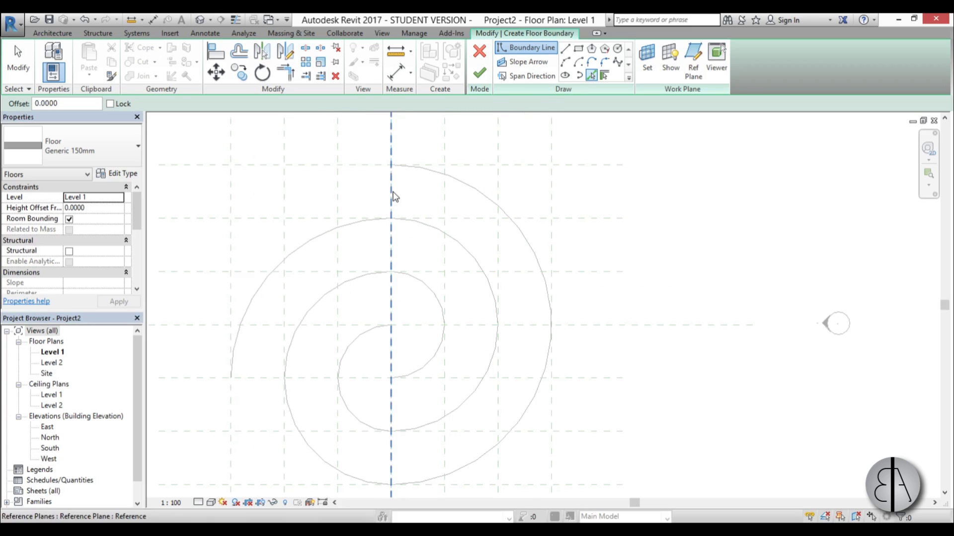
Pick the outer and inner spiral arcs as floor boundary lines
left_click(464, 190)
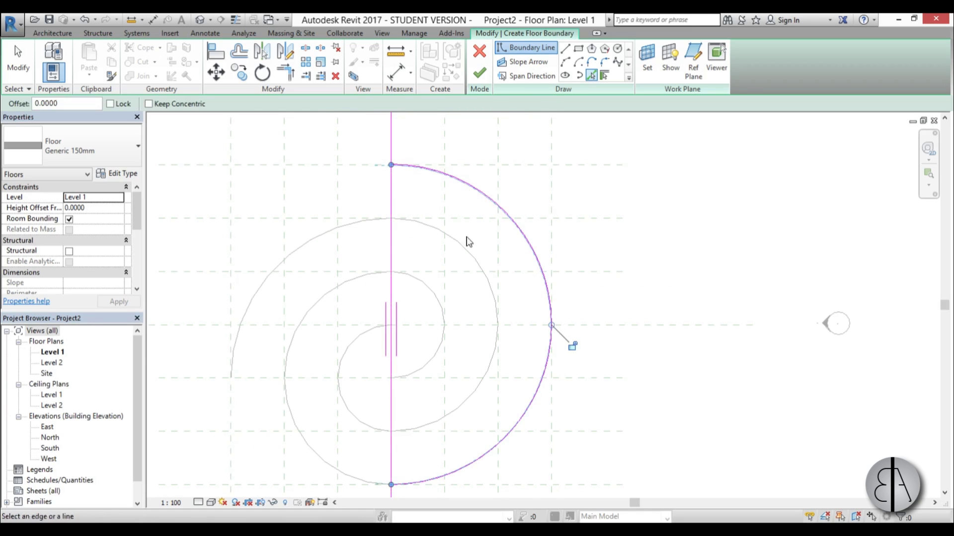
middle_click_drag(466, 241, 369, 377)
left_click(368, 377)
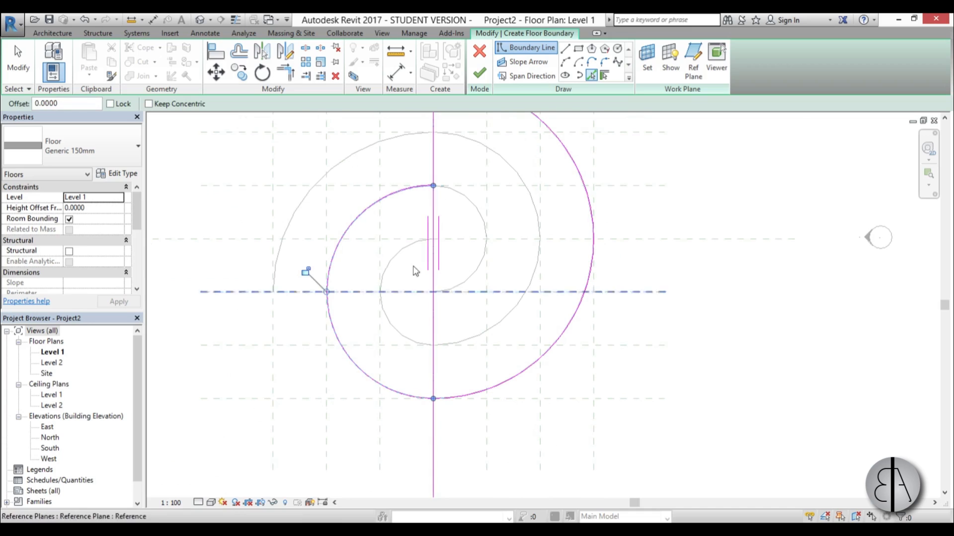
left_click(476, 207)
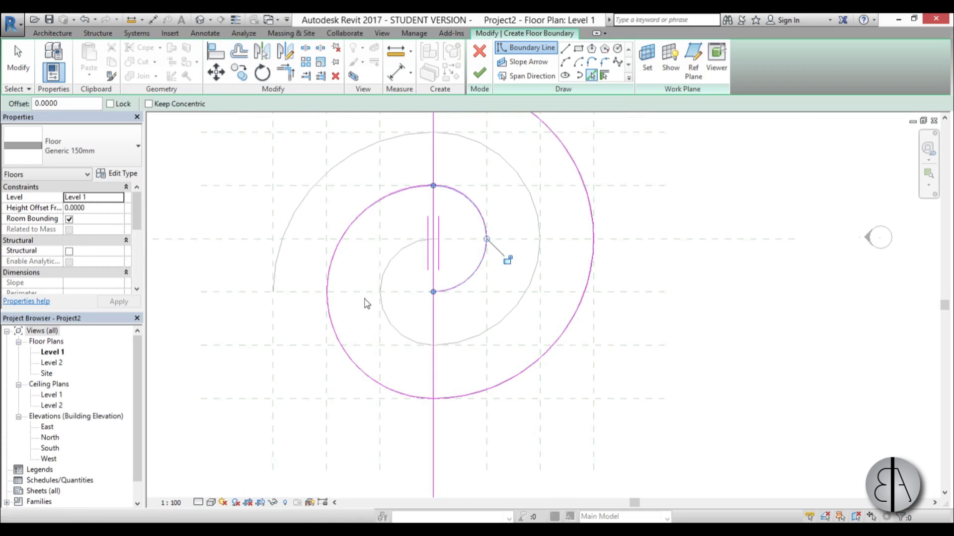
left_click(485, 341)
scroll(528, 283, "down", 1)
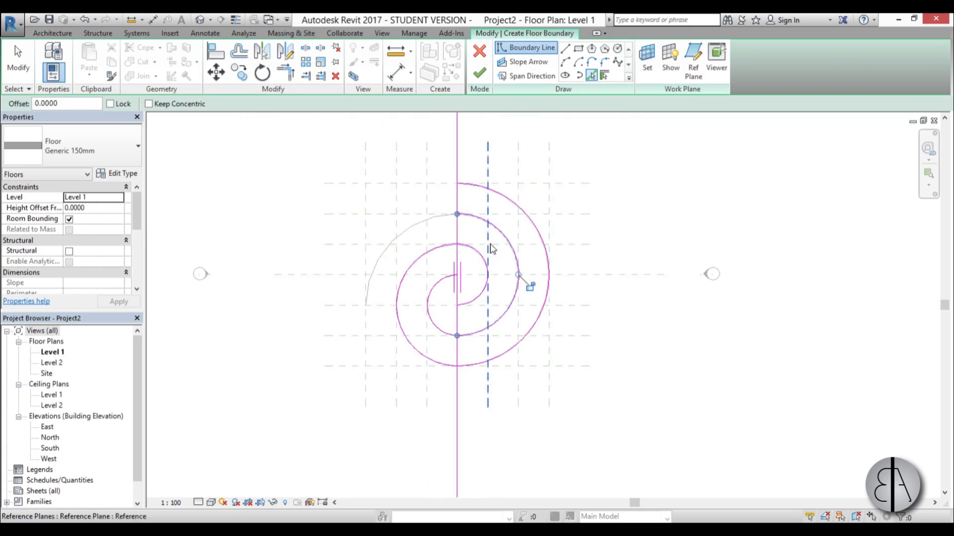
scroll(554, 313, "up", 1)
key("Escape")
key("s")
key("l")
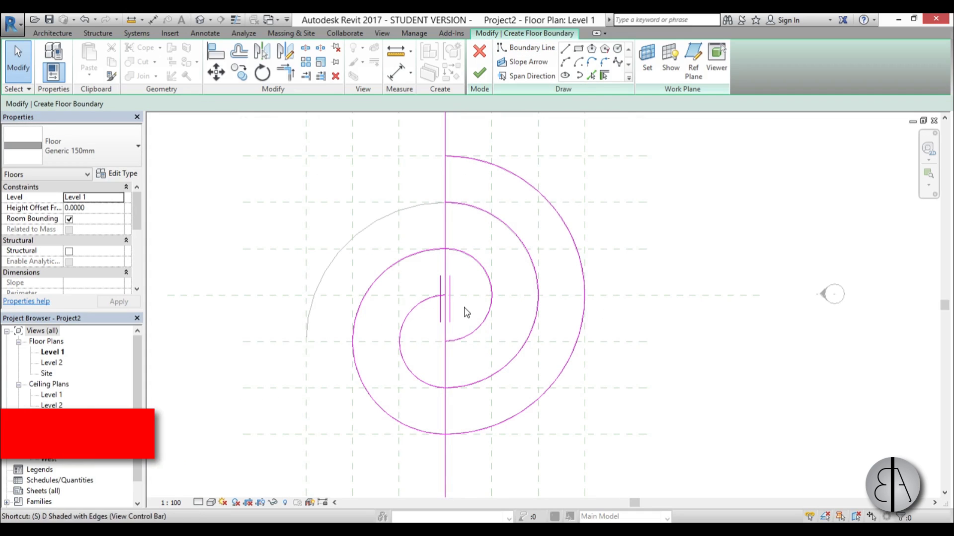
Split the vertical boundary line and trim it to corners with the upper and inner arcs
left_click(447, 229)
key("Escape")
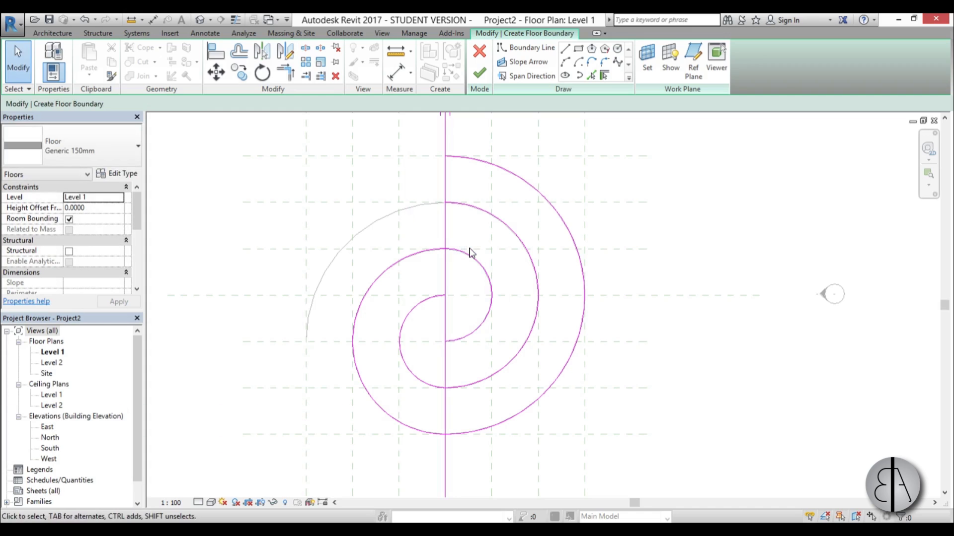
key("t")
key("r")
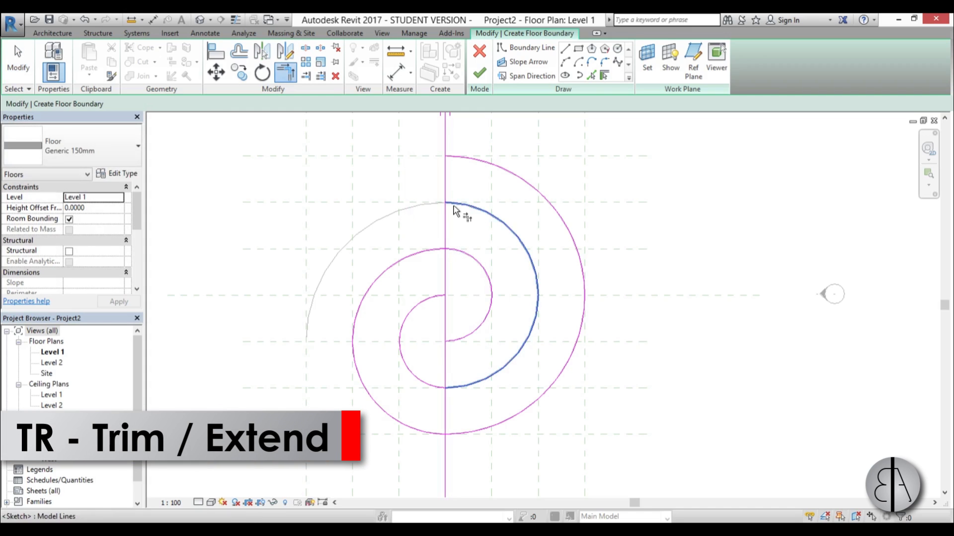
left_click(453, 209)
left_click(448, 192)
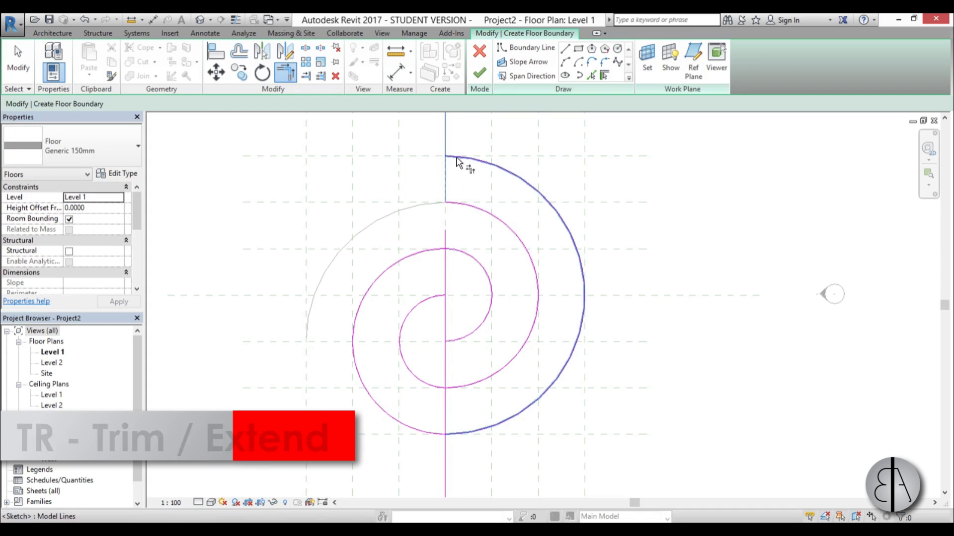
scroll(448, 259, "up", 2)
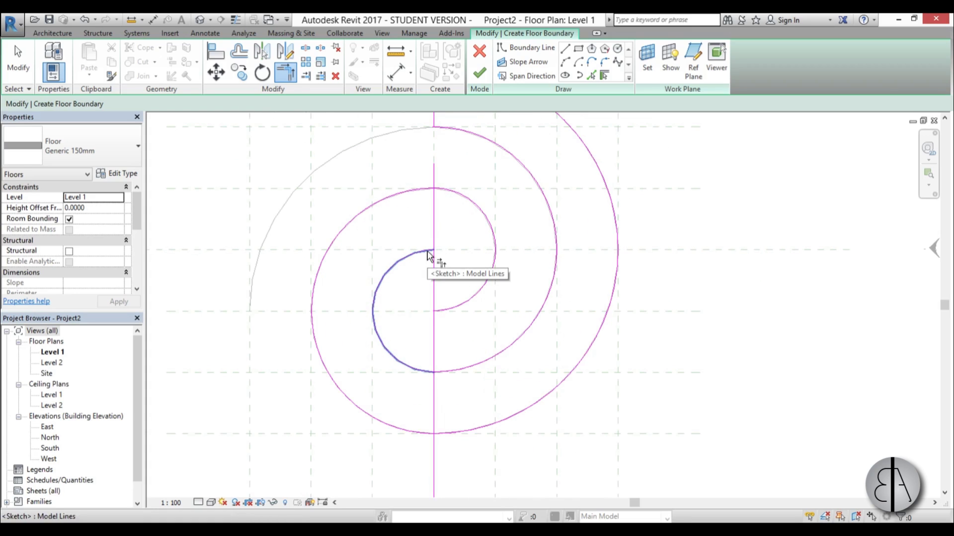
left_click(428, 255)
left_click(432, 259)
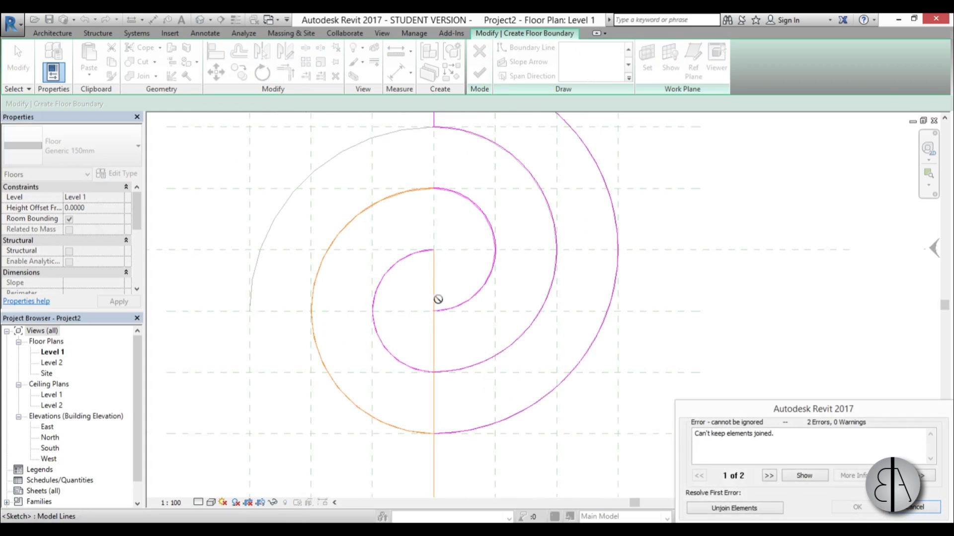
Trim away the lower vertical line, unjoin elements at the error, and finish the floor
left_click(532, 373)
left_click(440, 305)
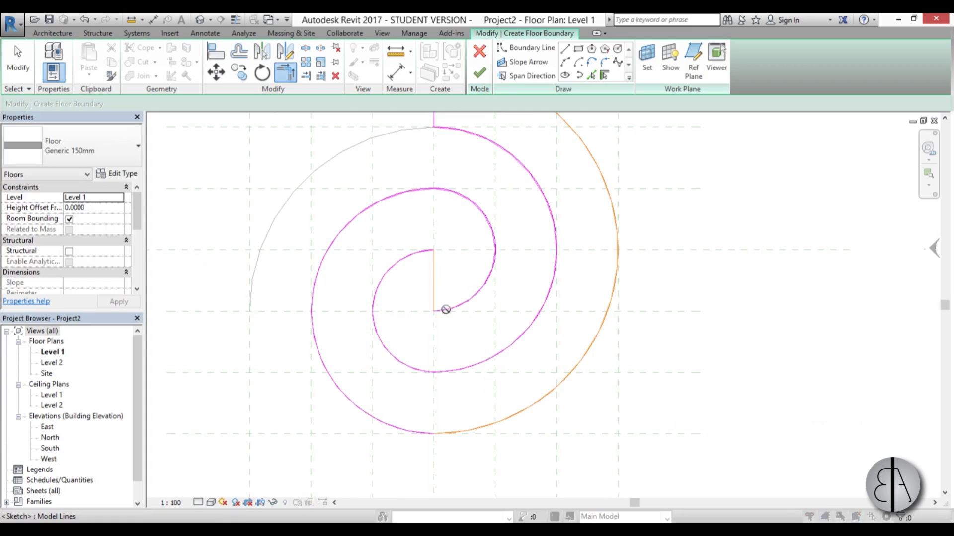
left_click(734, 508)
scroll(485, 324, "down", 1)
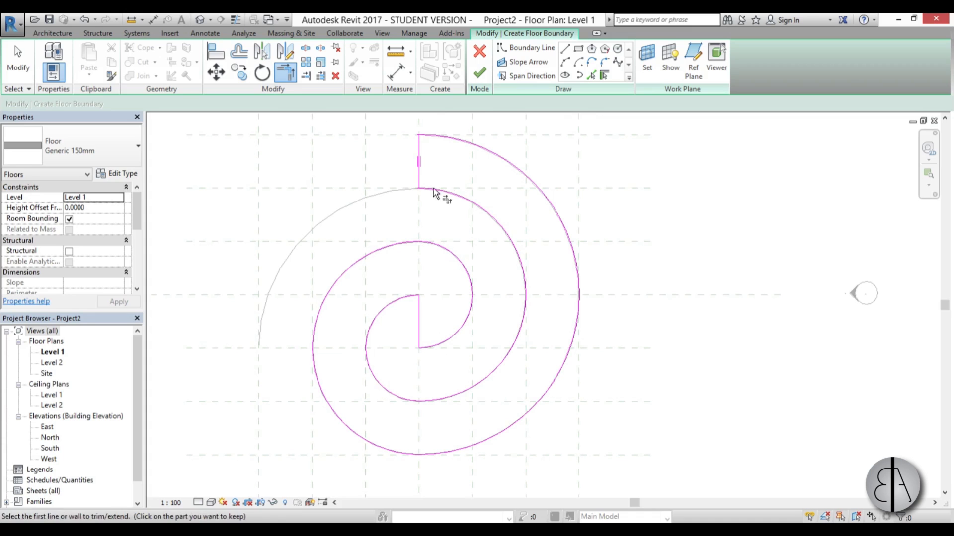
left_click(480, 76)
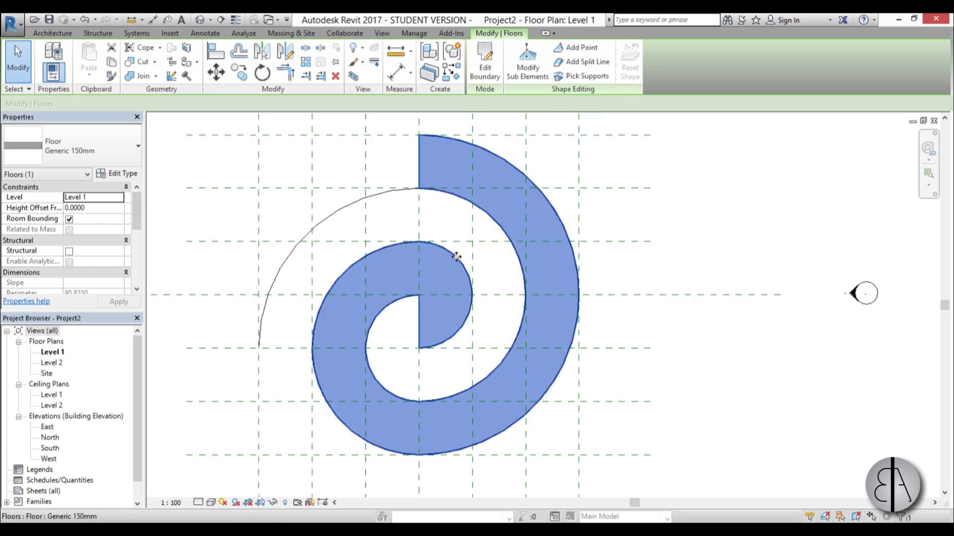
left_click(440, 222)
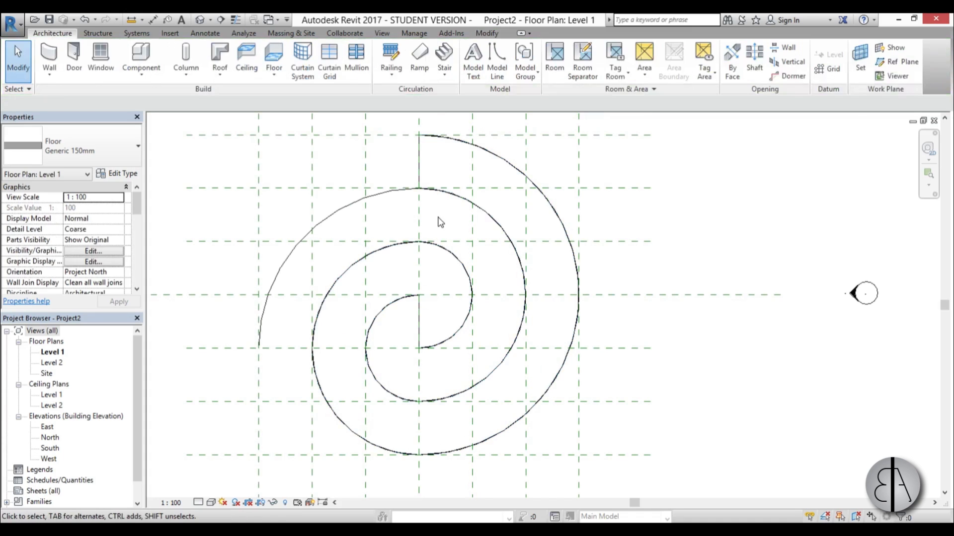
Start a new floor with Pick Lines, picking the horizontal and vertical reference lines and three spiral arcs
left_click(273, 55)
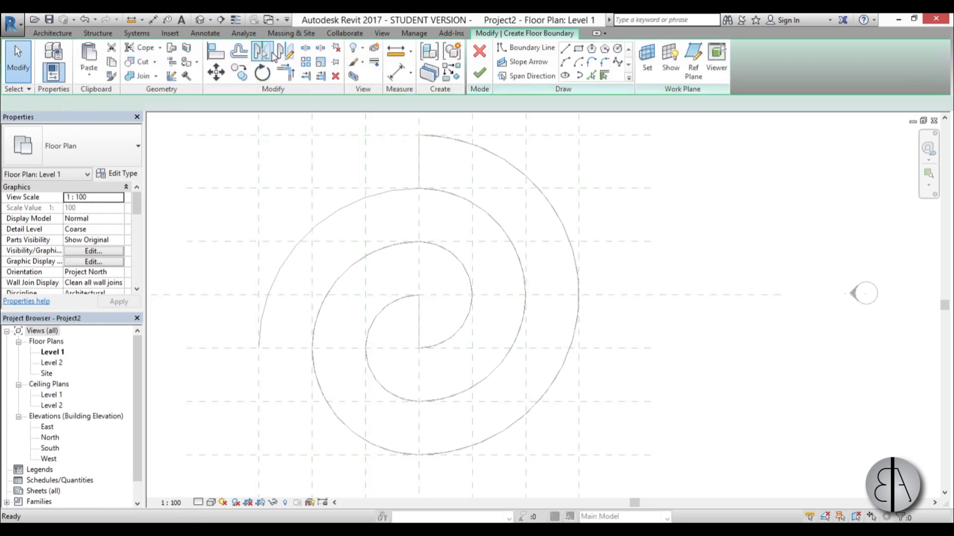
left_click(590, 77)
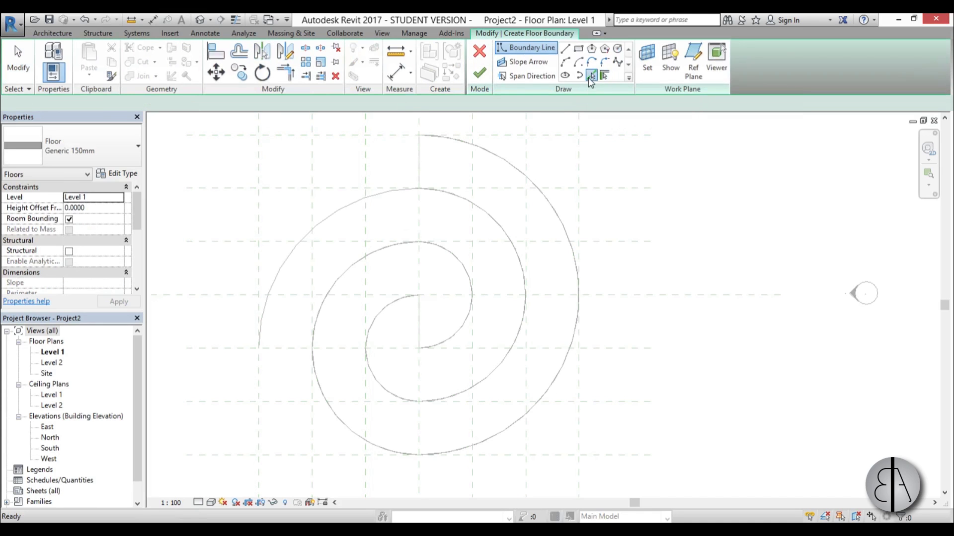
left_click(277, 356)
left_click(288, 263)
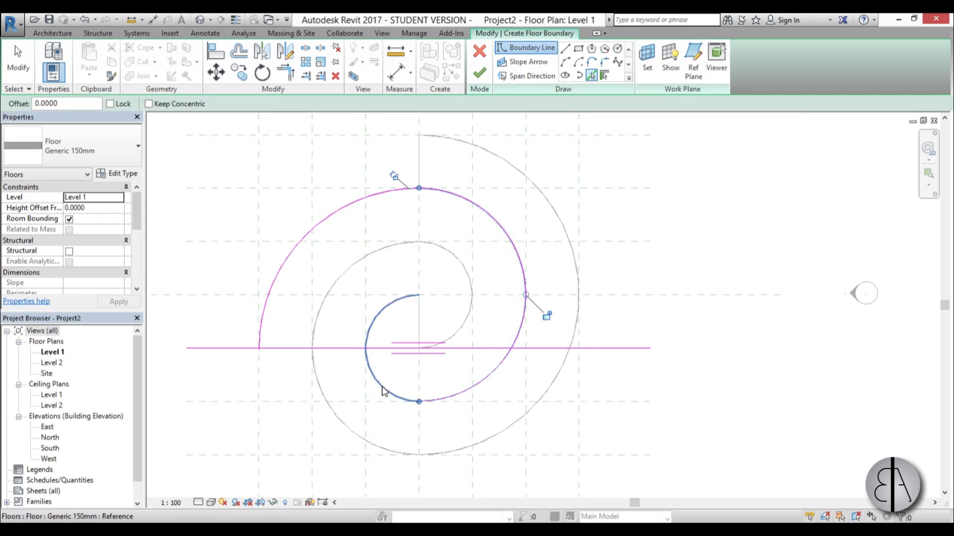
left_click(419, 316)
left_click(463, 330)
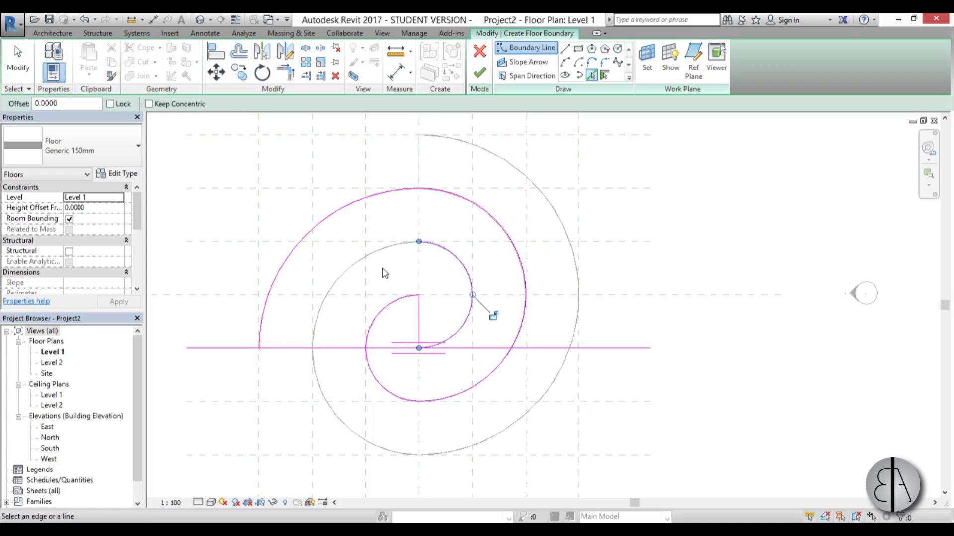
left_click(353, 272)
Trim the horizontal and vertical boundary lines to the spiral arcs, unjoining elements at the error
key("Escape")
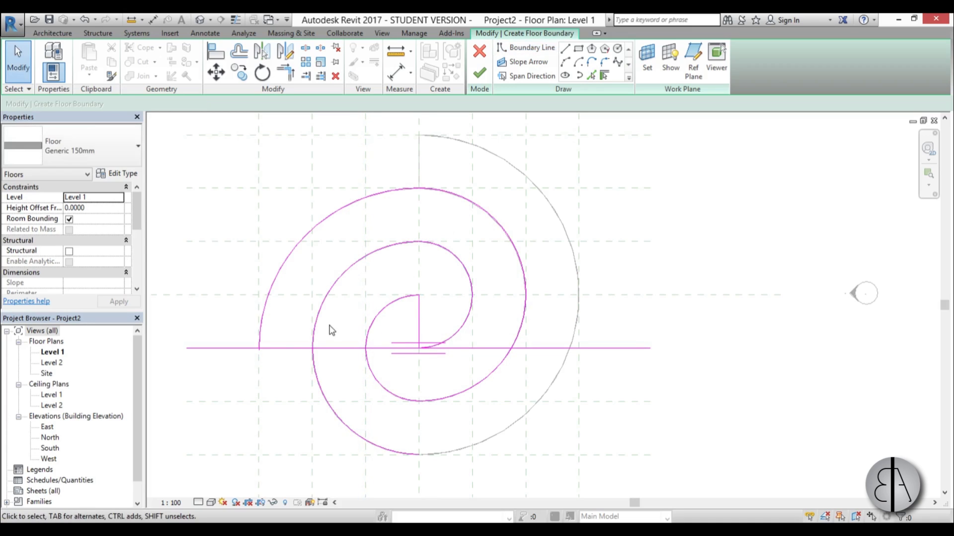
key("t")
key("r")
left_click(320, 343)
left_click(301, 347)
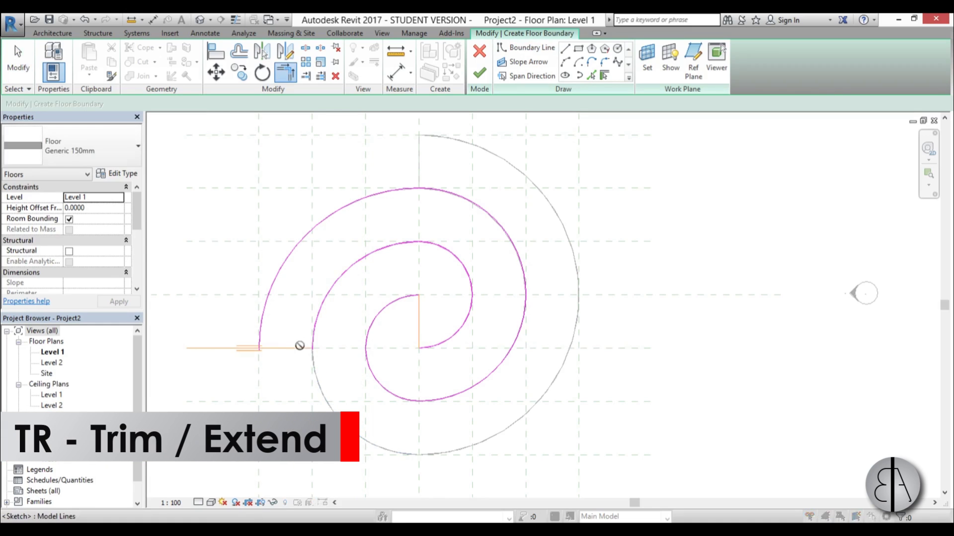
left_click(734, 507)
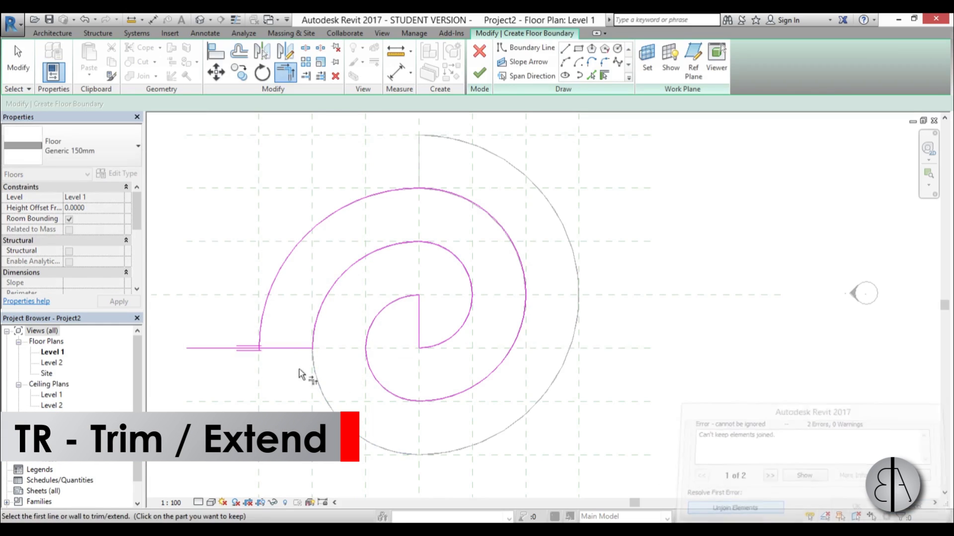
left_click(286, 348)
left_click(261, 334)
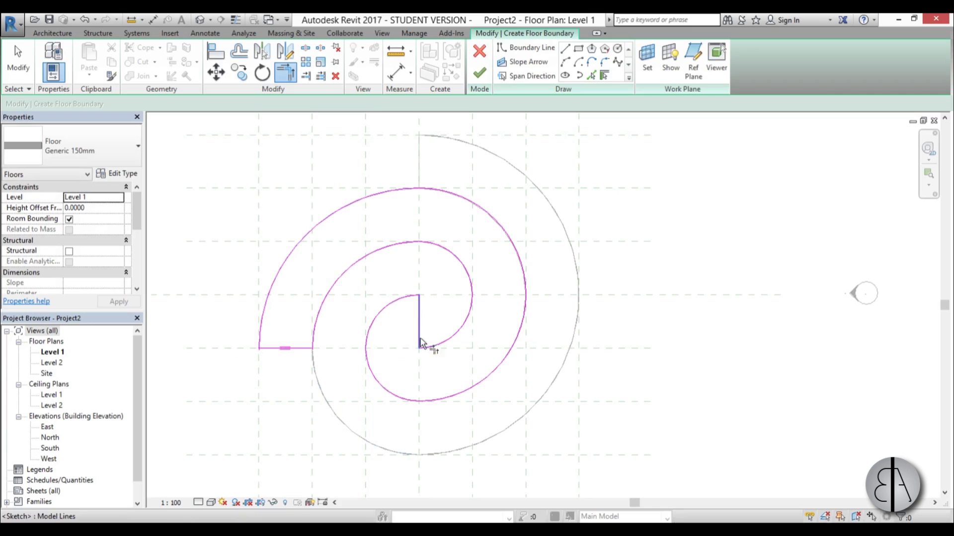
middle_click_drag(454, 243, 454, 237)
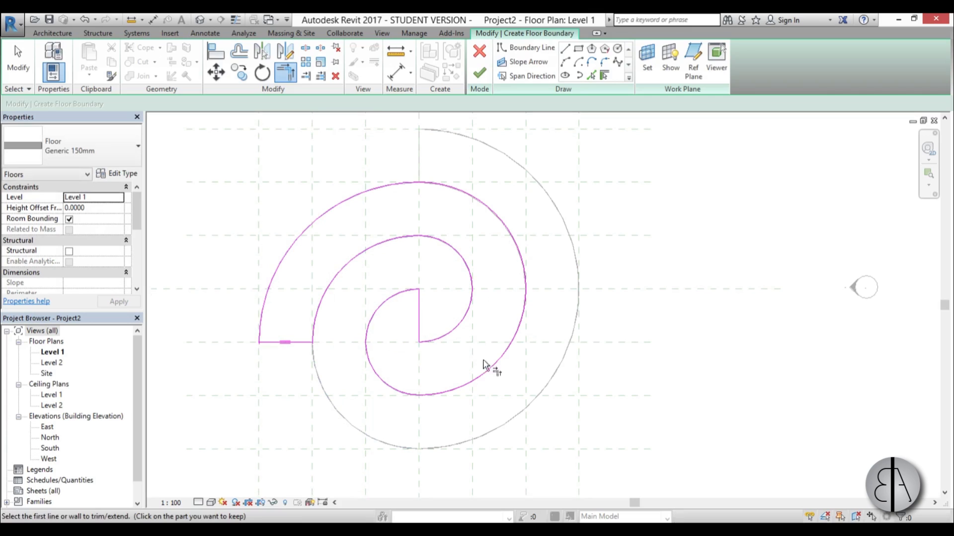
left_click(477, 76)
scroll(465, 338, "down", 2)
key("Escape")
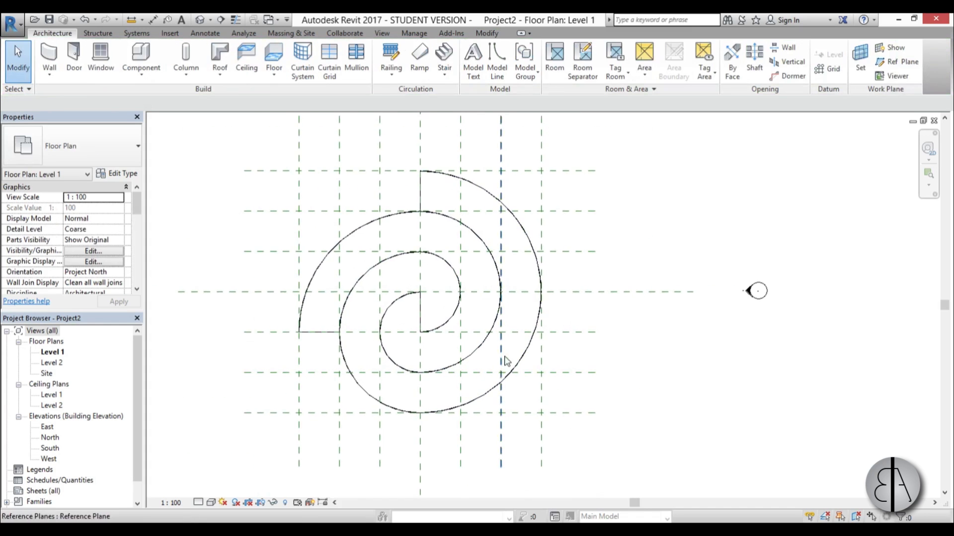
scroll(504, 362, "down", 1)
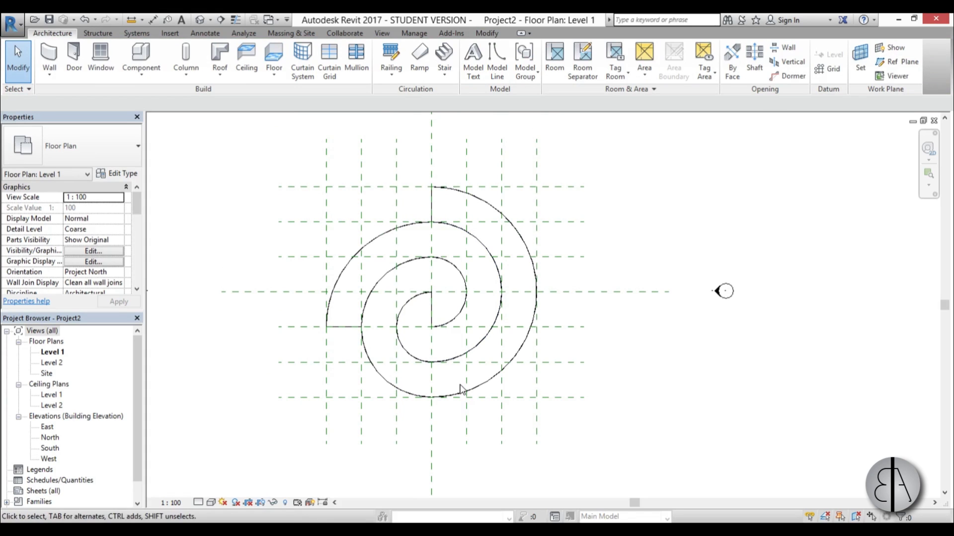
scroll(466, 392, "down", 5)
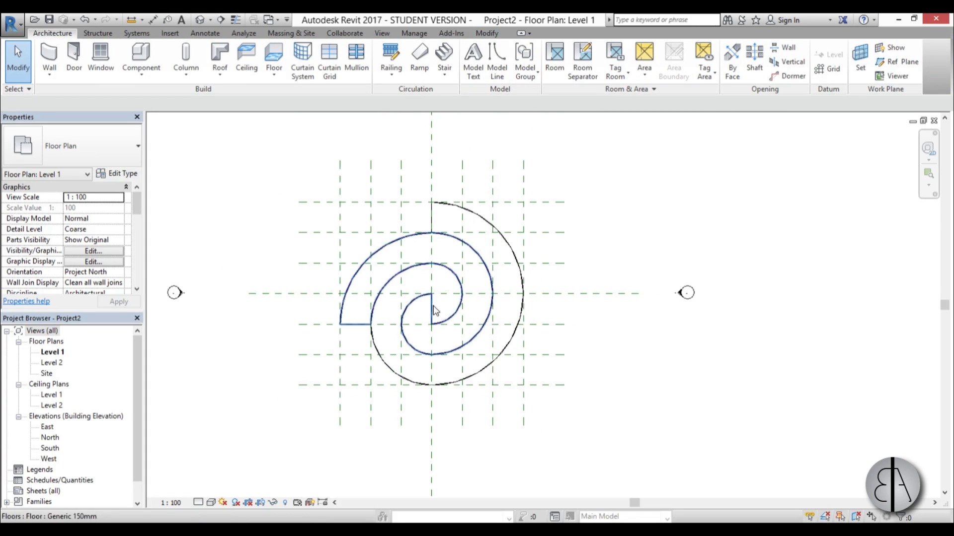
middle_click_drag(441, 324, 433, 305)
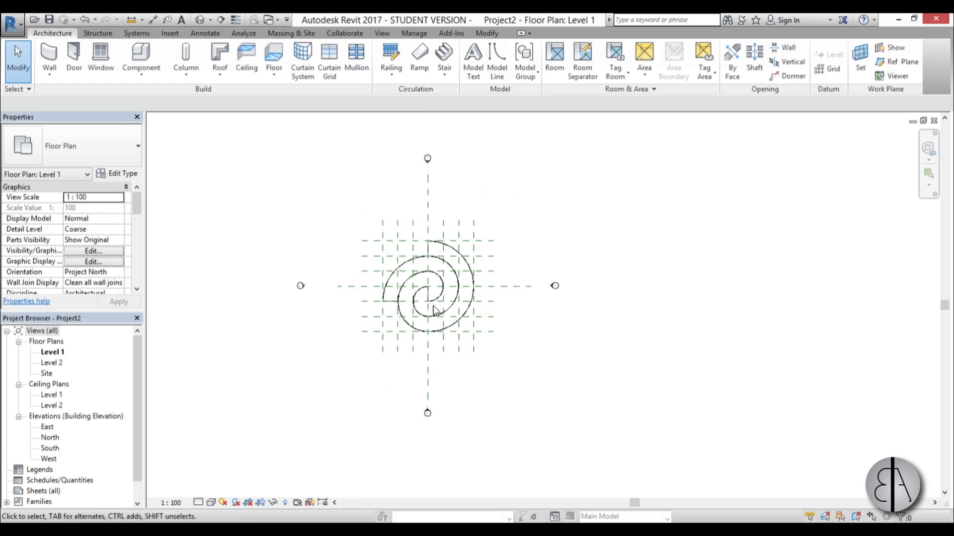
Sketch a new floor boundary: a rectangle around the spiral plus the outer and inner spiral arcs
left_click(265, 69)
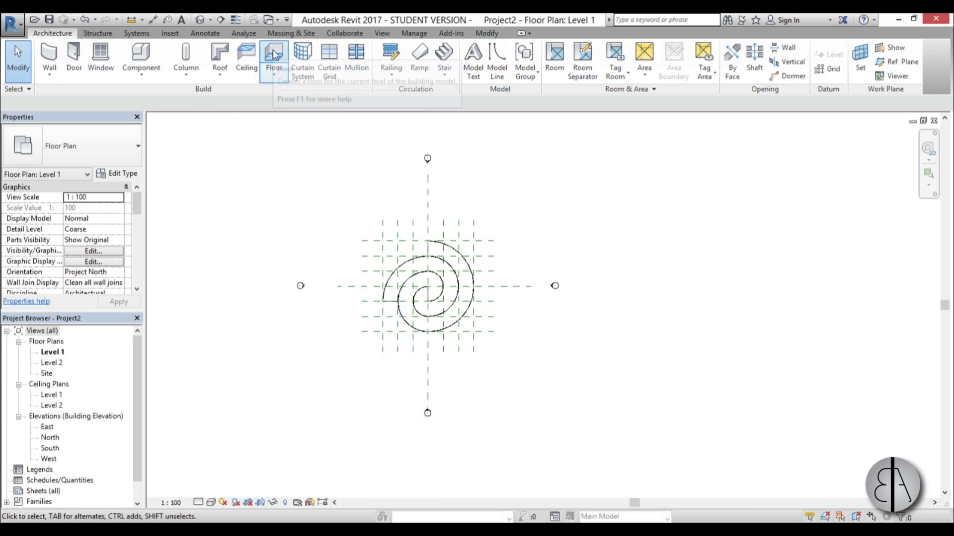
left_click(578, 48)
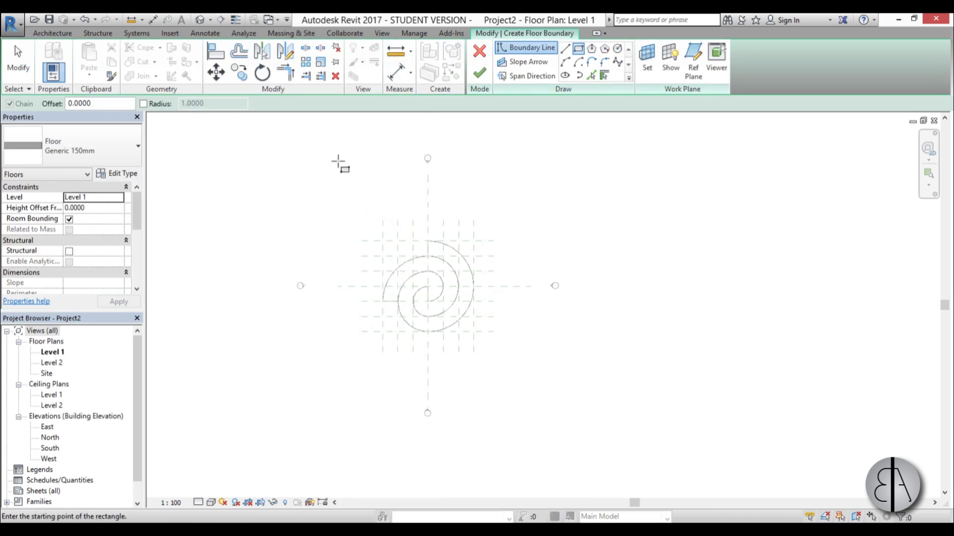
left_click(293, 156)
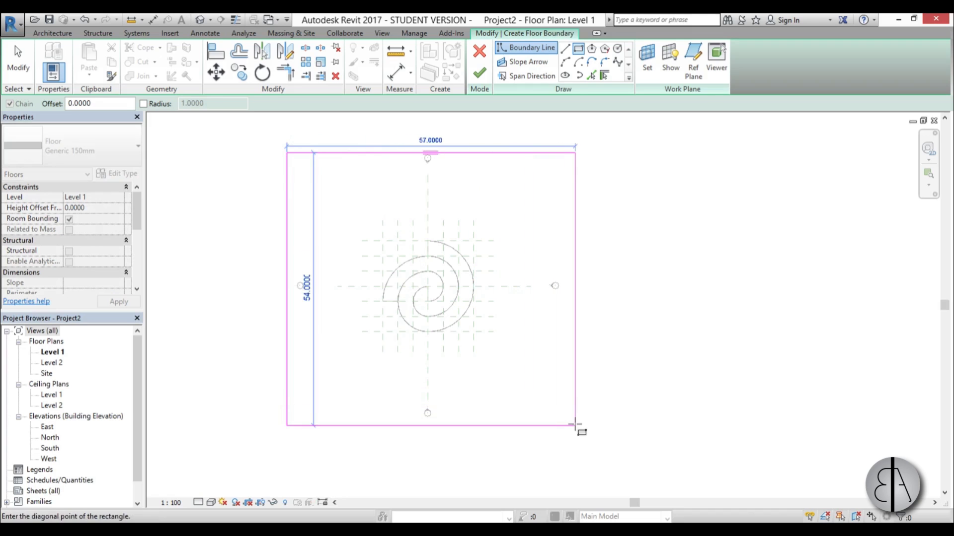
left_click(570, 426)
scroll(472, 313, "up", 5)
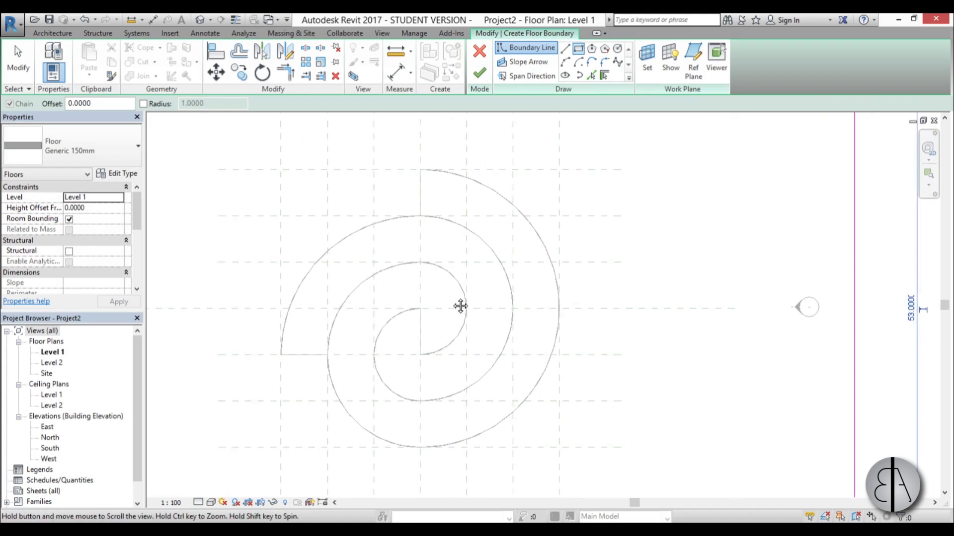
left_click(596, 79)
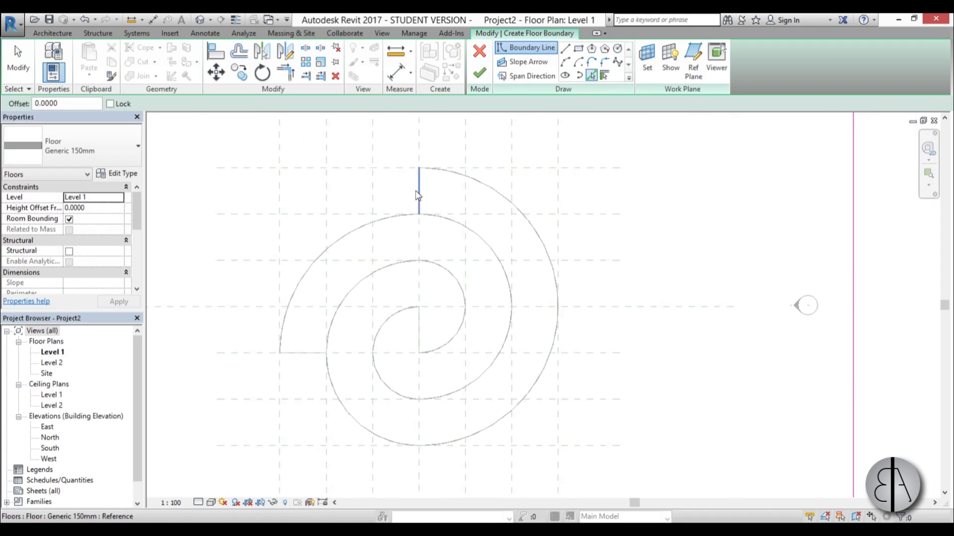
left_click(473, 188)
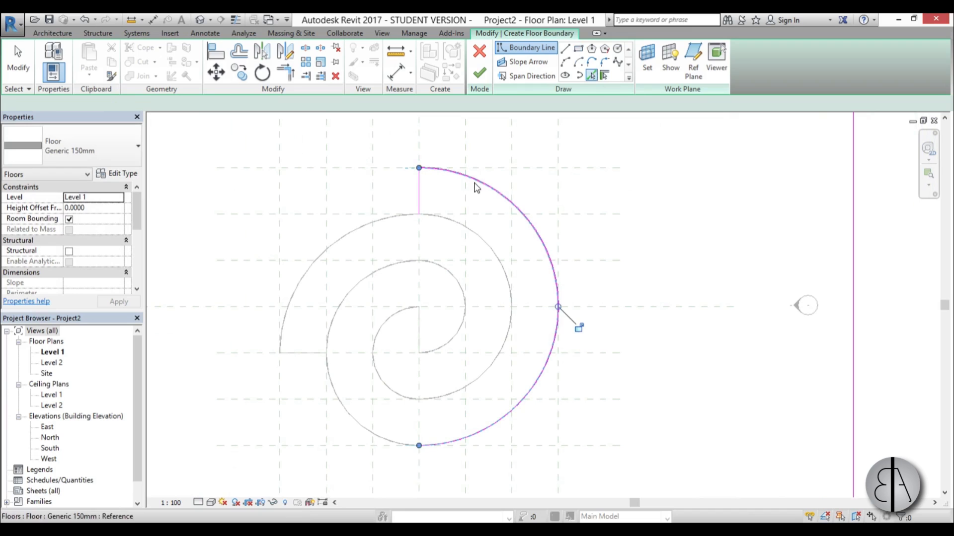
left_click(365, 436)
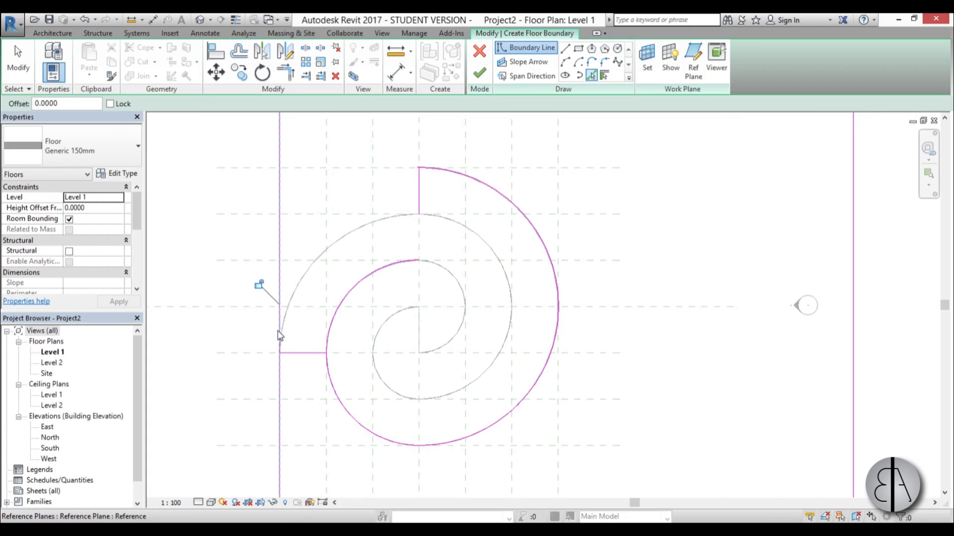
key("Escape")
key("Escape")
Delete the extra vertical line, trim the corner with TR, and finish the floor
left_click(279, 274)
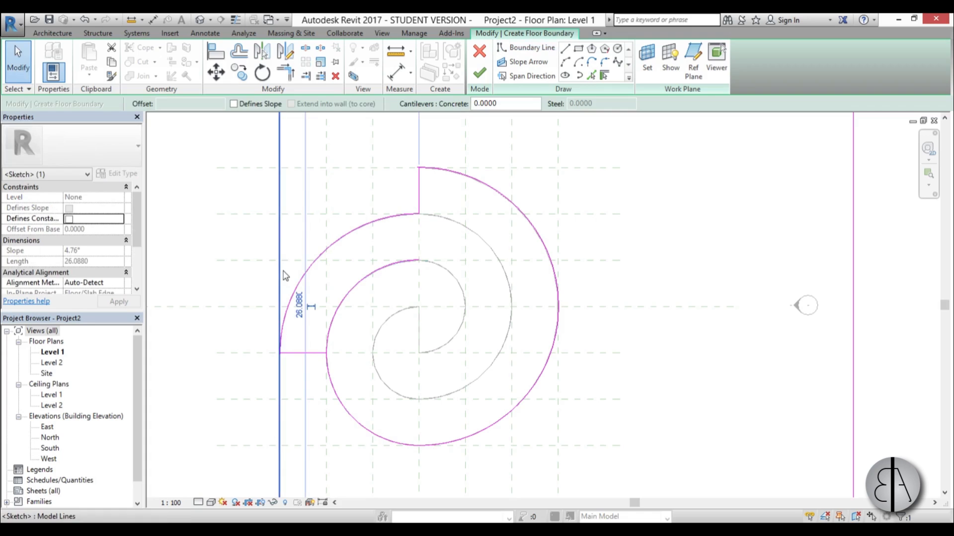
key("Delete")
key("t")
key("r")
left_click(327, 377)
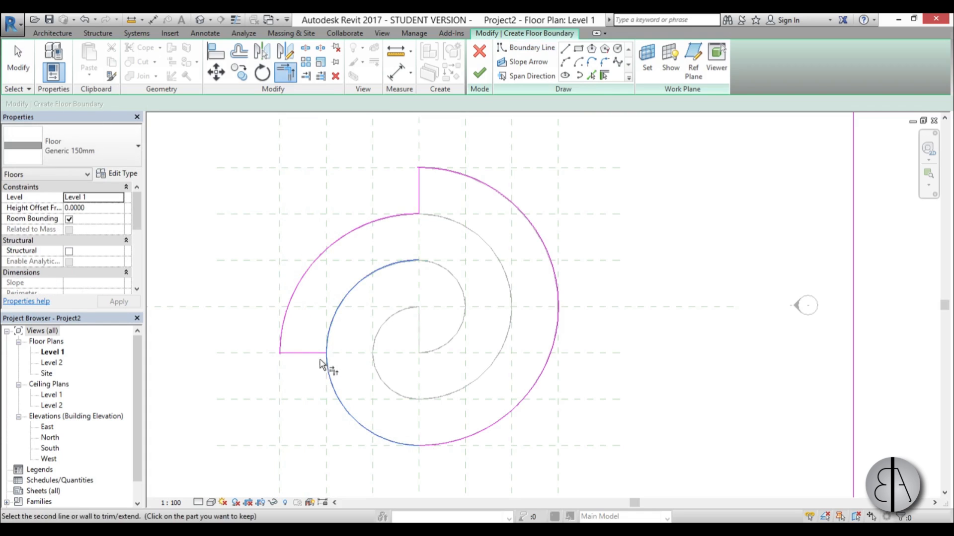
left_click(318, 356)
scroll(428, 370, "down", 4)
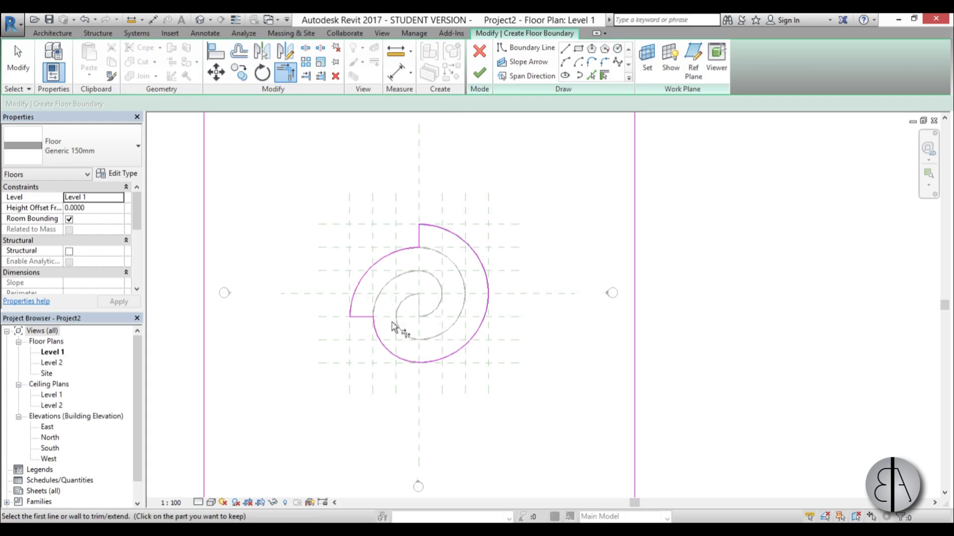
left_click(480, 74)
left_click(437, 330)
scroll(437, 330, "up", 3)
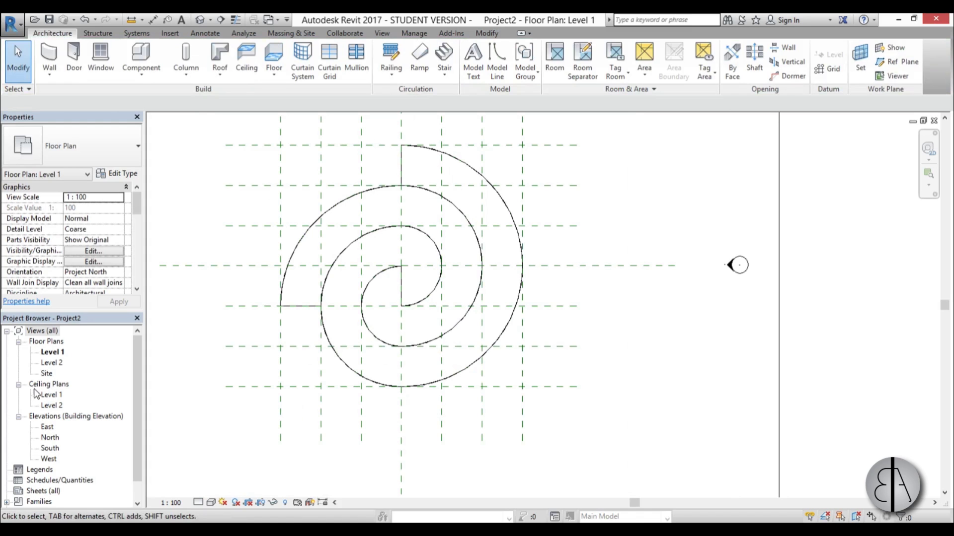
Switch to the default 3D view and orbit toward the spiral floors in the square slab
left_click(168, 20)
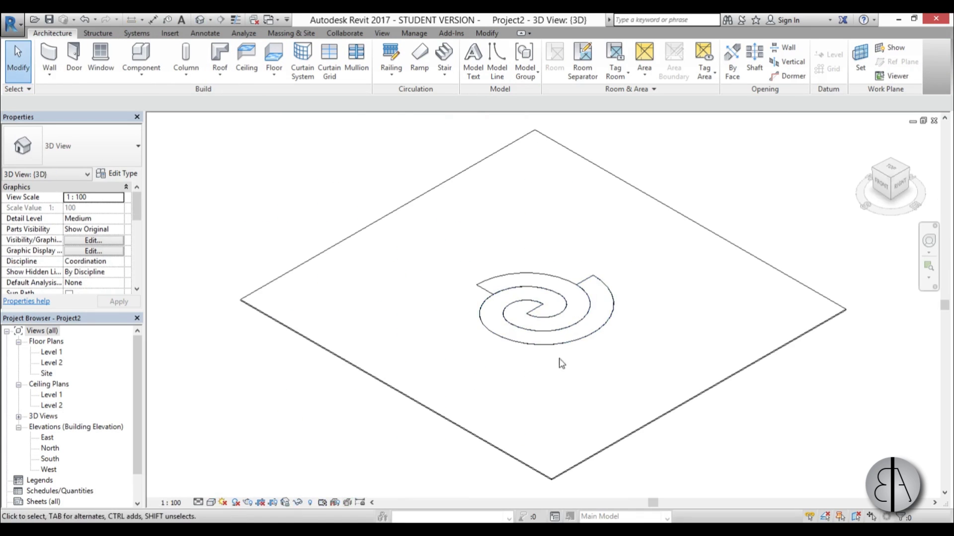
middle_click_drag(560, 362, 570, 422, "shift")
scroll(596, 398, "up", 5)
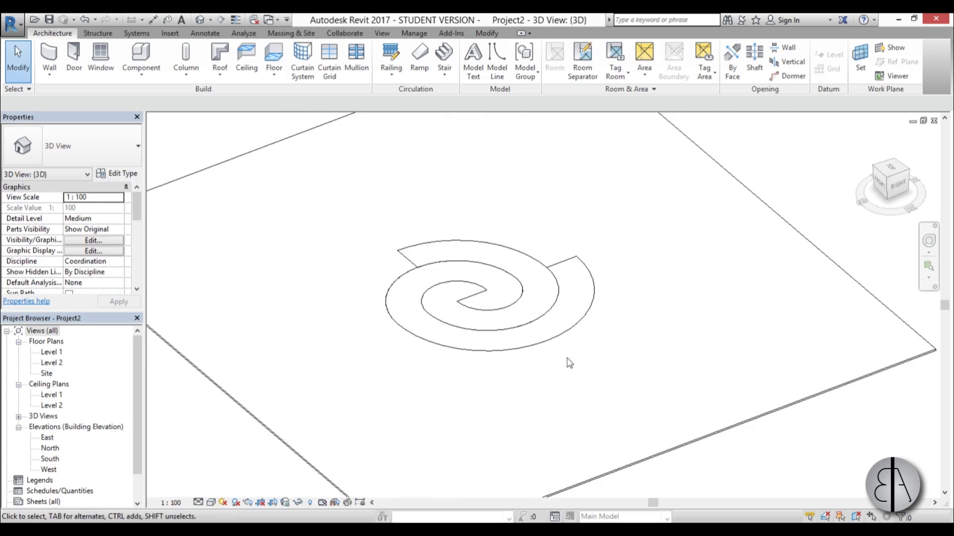
Select the spiral floor and raise its inner end edge to elevation 3 with Modify Sub Elements
left_click(517, 244)
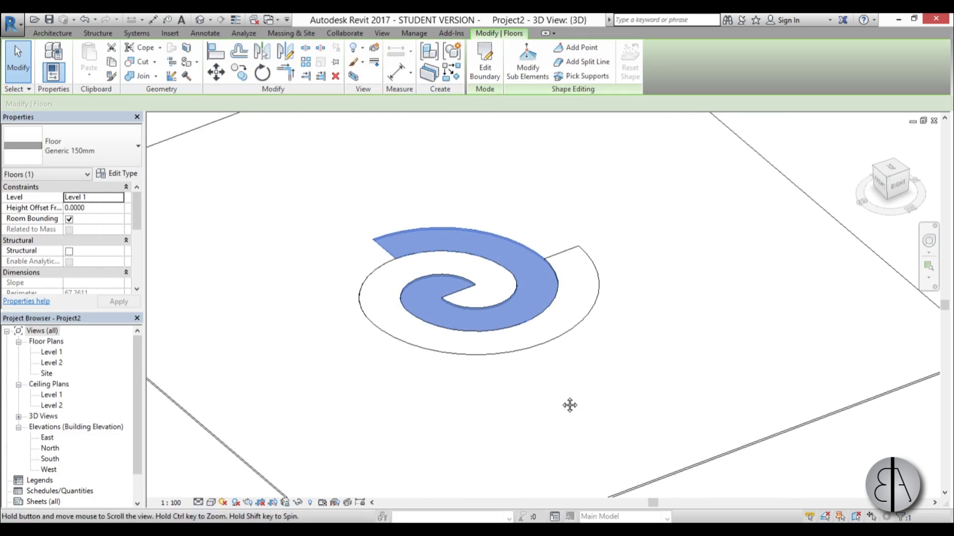
scroll(521, 323, "up", 3)
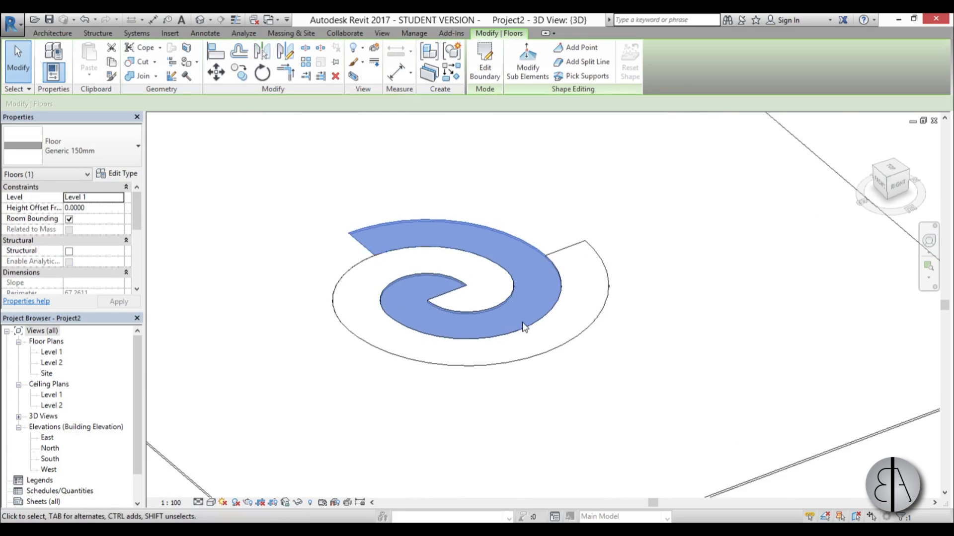
left_click(540, 82)
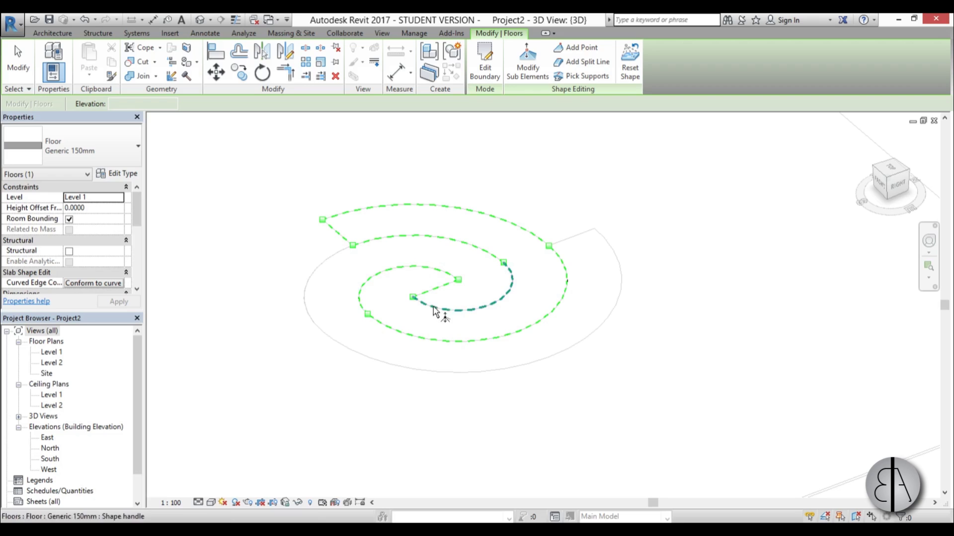
scroll(443, 295, "up", 3)
left_click(440, 288)
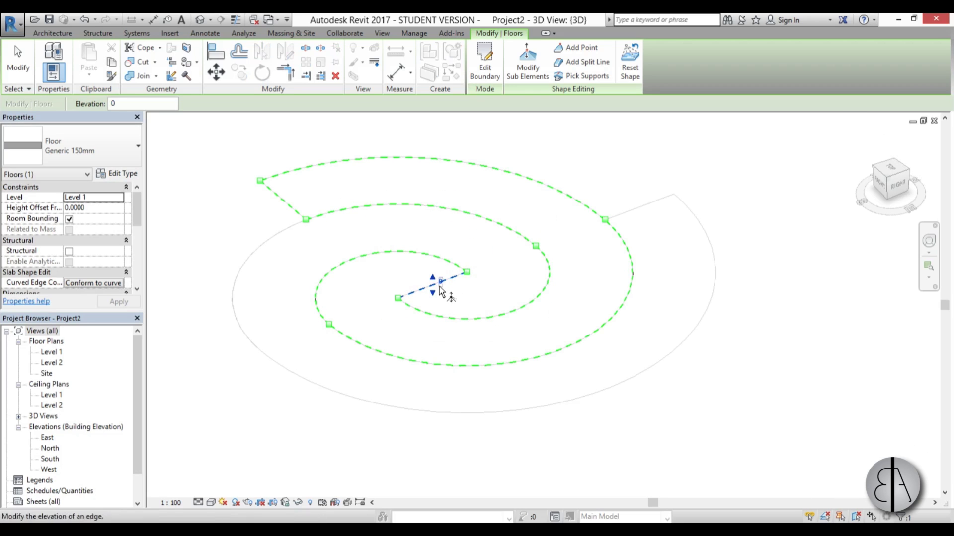
left_click(440, 282)
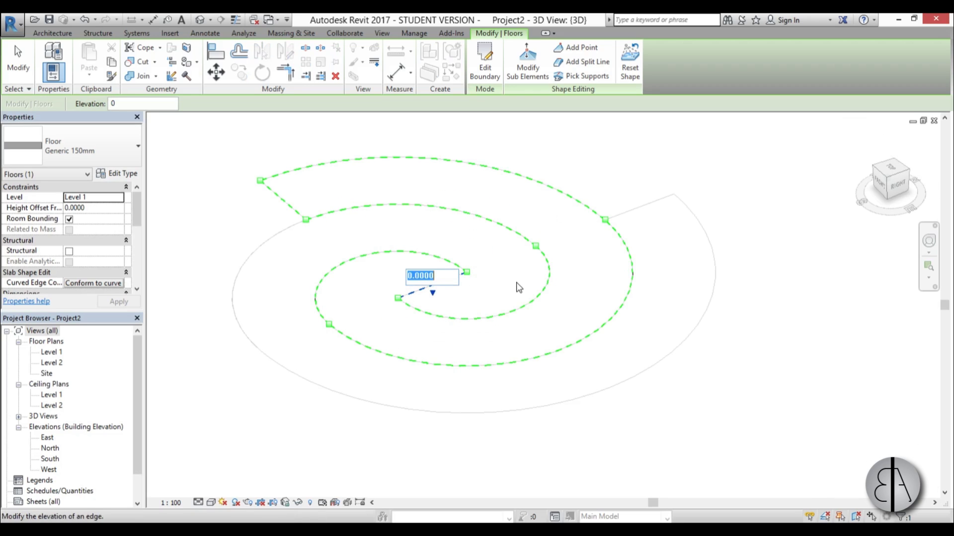
type("3")
key("Return")
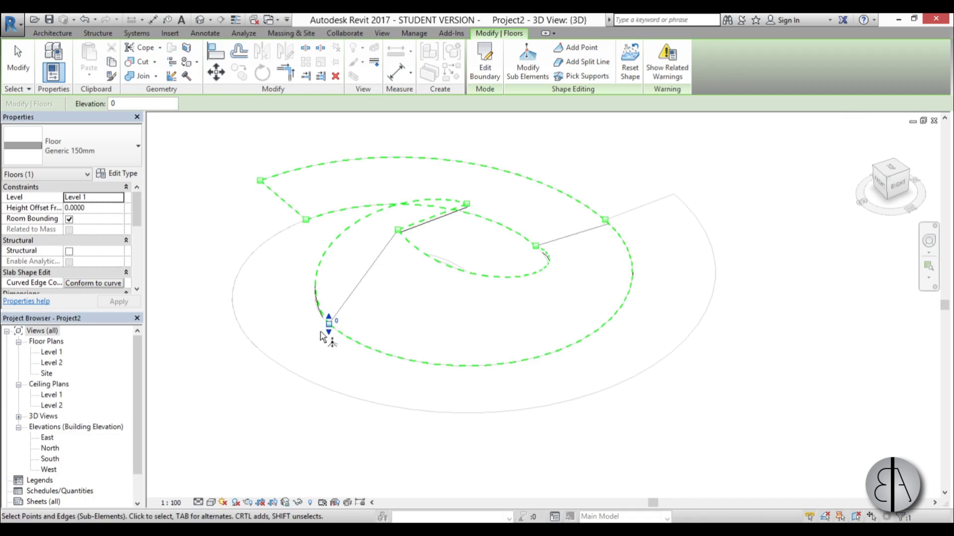
Raise a spiral boundary point and the short boundary edge to elevation 3
left_click(330, 324)
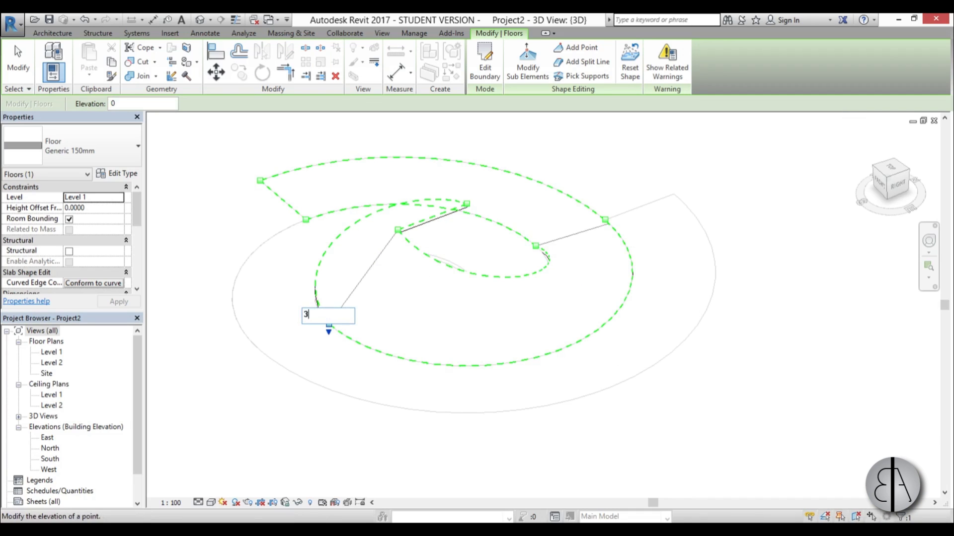
type("3")
key("Return")
middle_click_drag(356, 323, 358, 303, "shift")
scroll(499, 313, "up", 3)
left_click(485, 304)
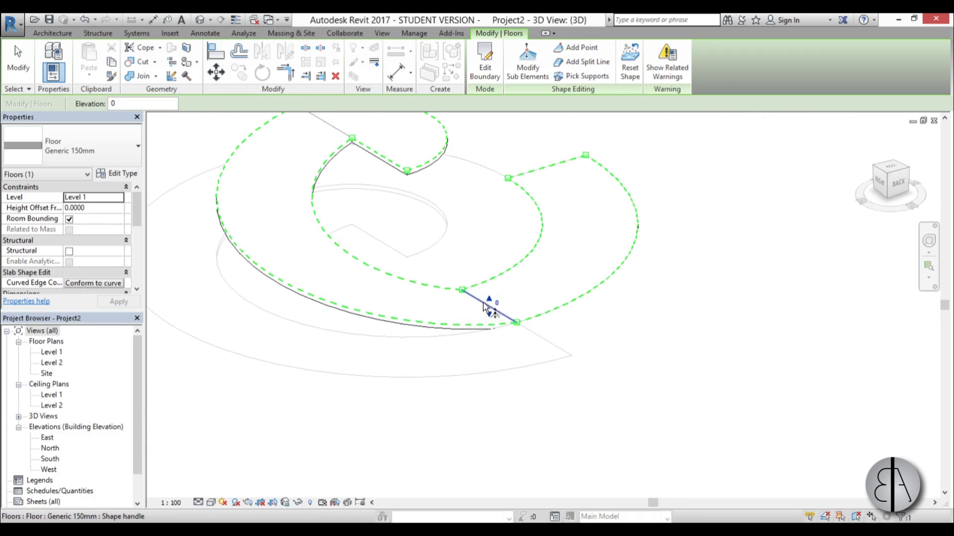
middle_click_drag(513, 313, 482, 279, "shift")
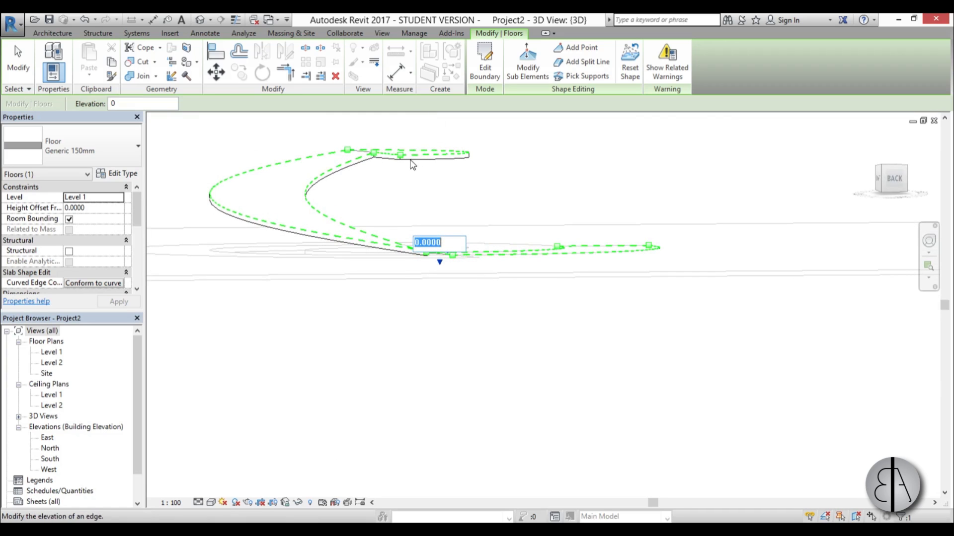
middle_click_drag(570, 254, 549, 282, "shift")
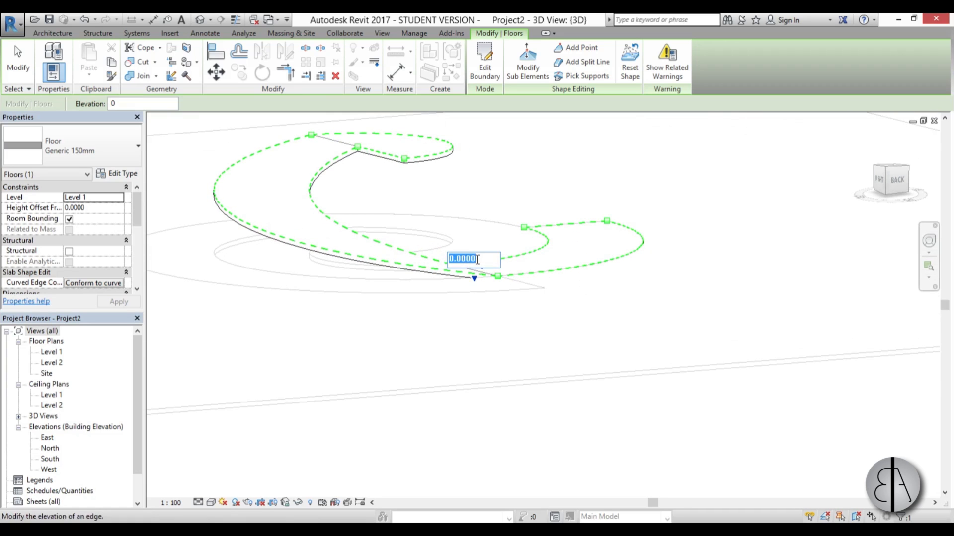
key("Return")
middle_click_drag(479, 266, 626, 376, "shift")
Reopen shape editing on the spiral floor and set the edge between two points to elevation 3
left_click(16, 54)
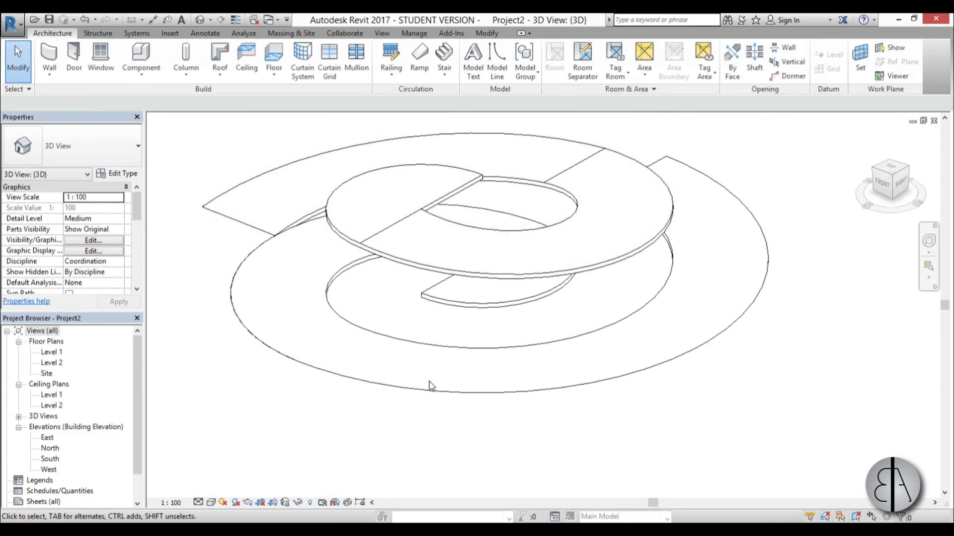
middle_click_drag(430, 386, 549, 273, "shift")
left_click(606, 326)
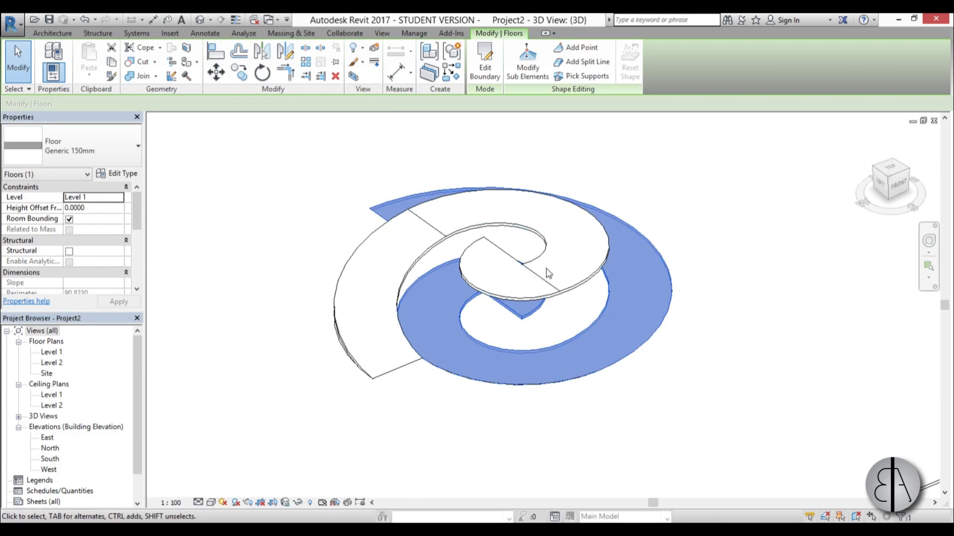
left_click(527, 76)
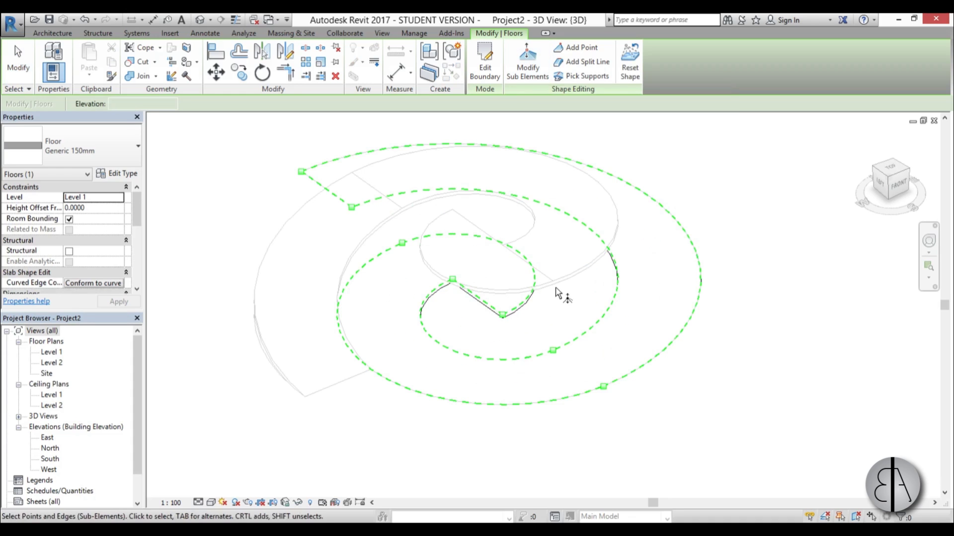
left_click(485, 301)
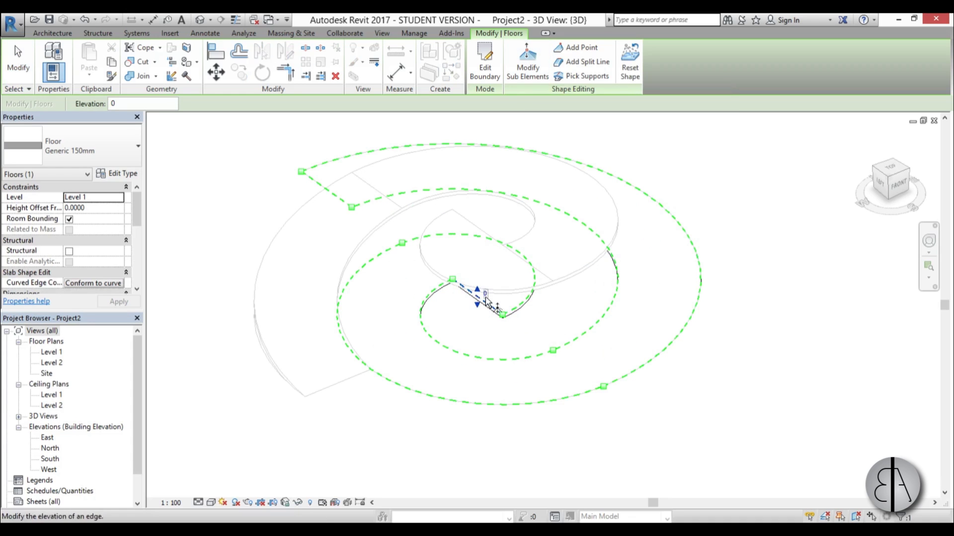
key("Return")
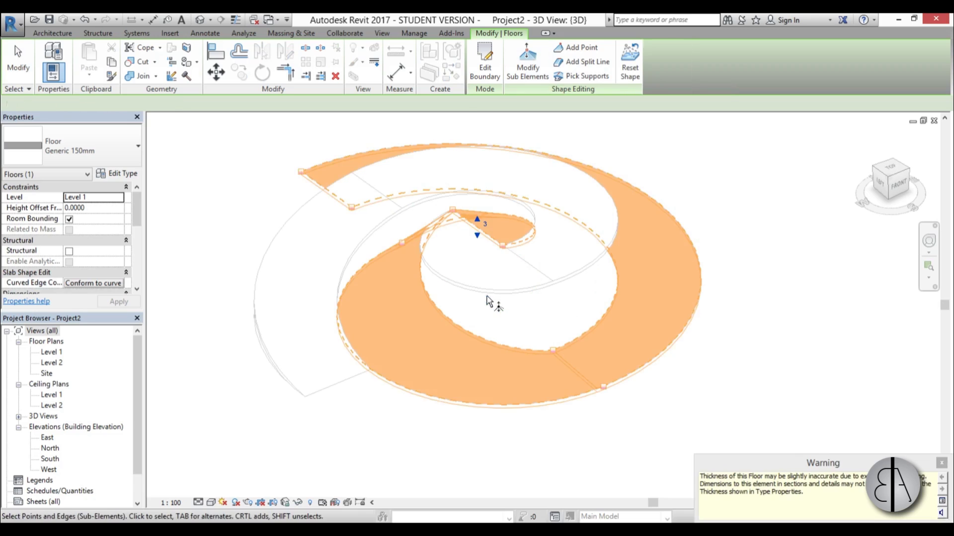
left_click(404, 246)
scroll(405, 247, "up", 4)
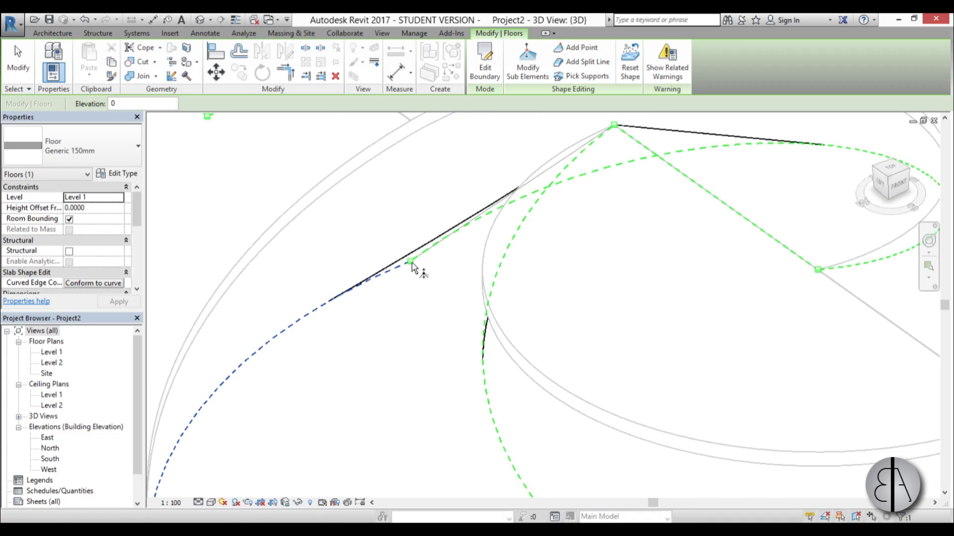
key("Escape")
key("Escape")
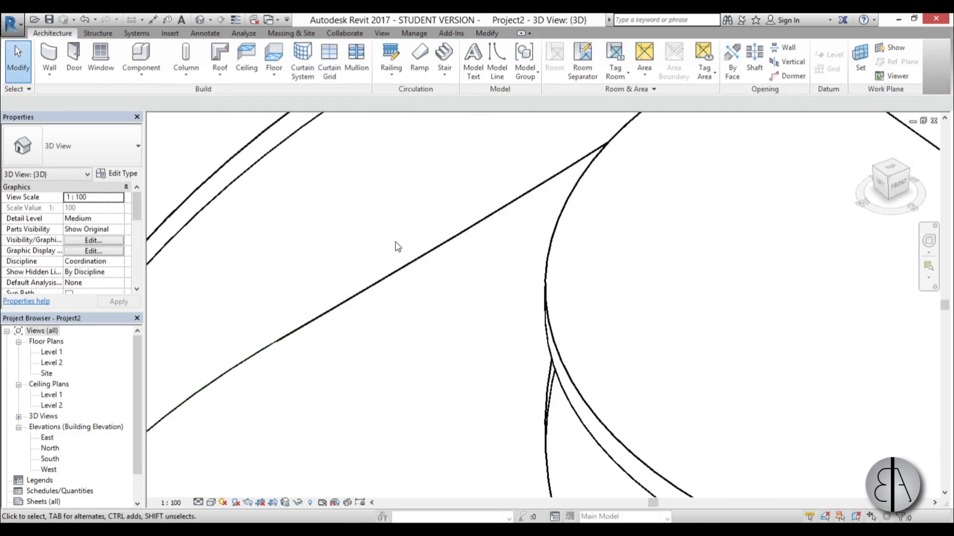
Raise the slab's end vertex to elevation 3 and its bottom vertex to elevation 5
left_click(425, 269)
left_click(425, 269)
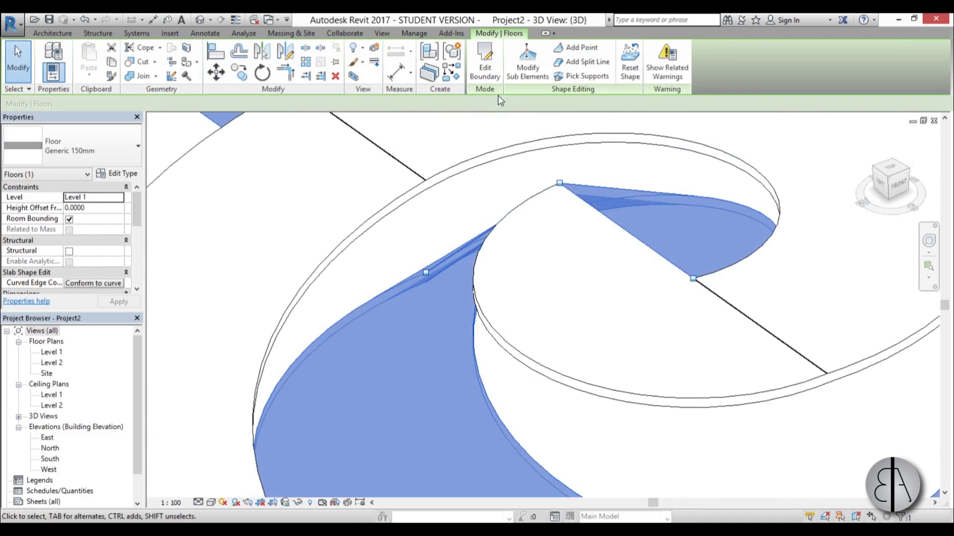
left_click(518, 78)
left_click_drag(386, 248, 430, 288)
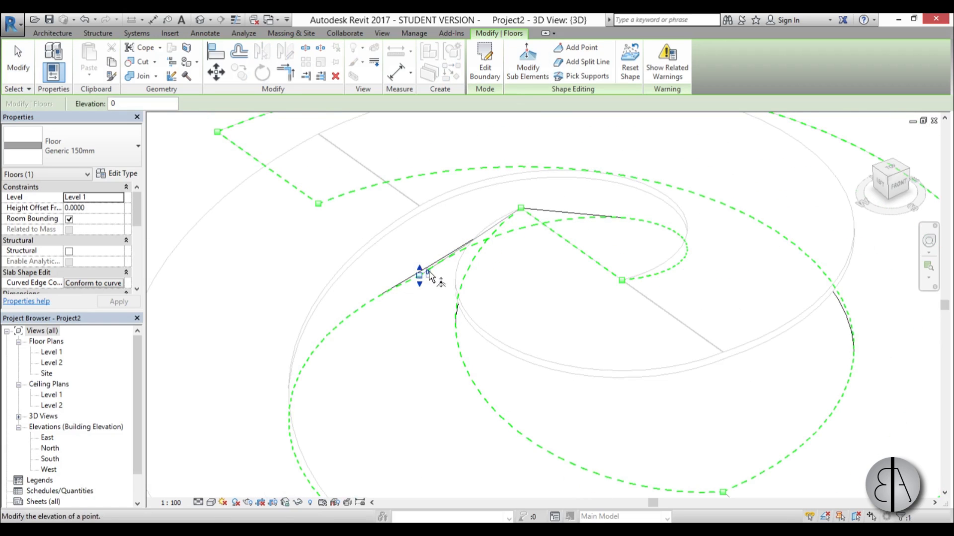
left_click(428, 273)
type("3")
key("Return")
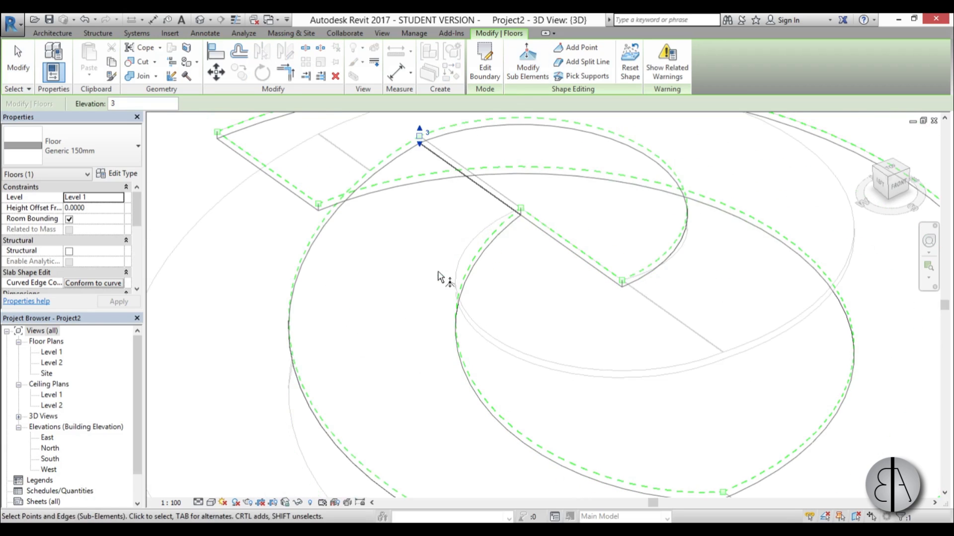
middle_click_drag(441, 274, 419, 266, "shift")
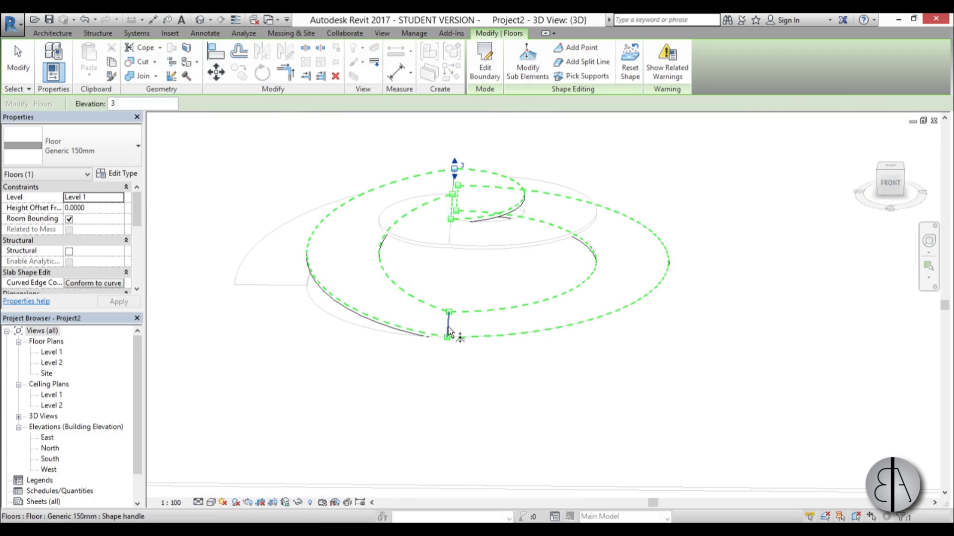
left_click(449, 334)
left_click(460, 321)
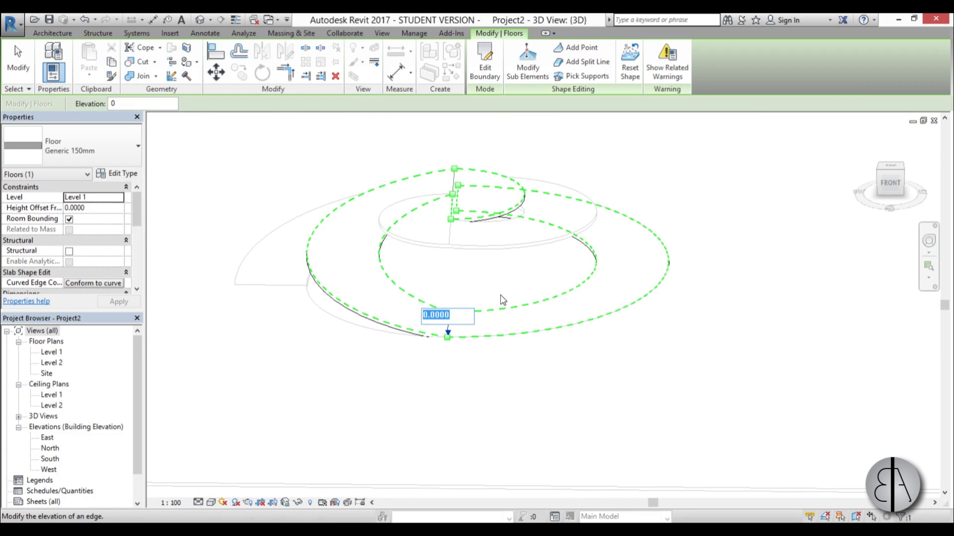
type("5")
key("Return")
Lift an edge to elevation 2 and close shape editing, leaving stacked ramping slabs
middle_click_drag(505, 300, 500, 332, "shift")
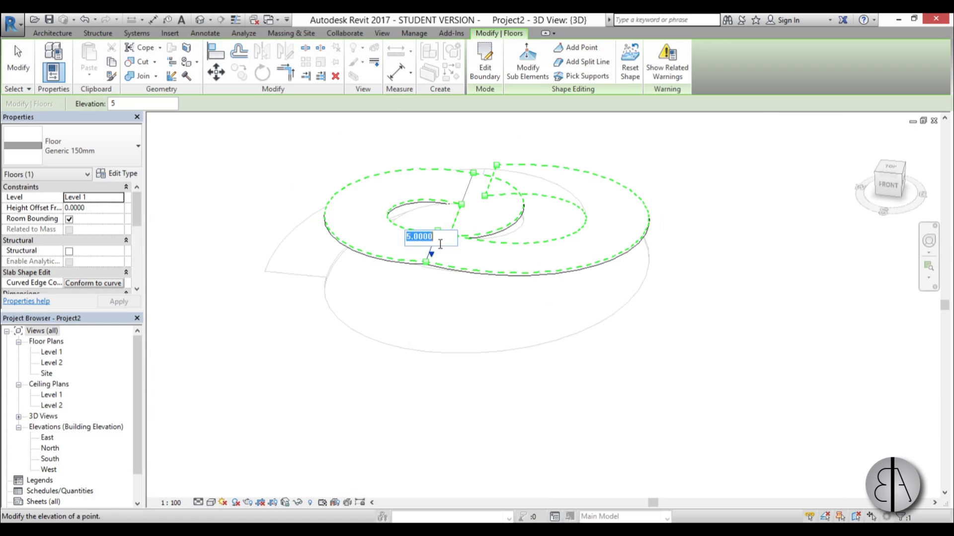
type("2")
key("Return")
middle_click_drag(562, 400, 505, 288, "shift")
scroll(458, 251, "up", 2)
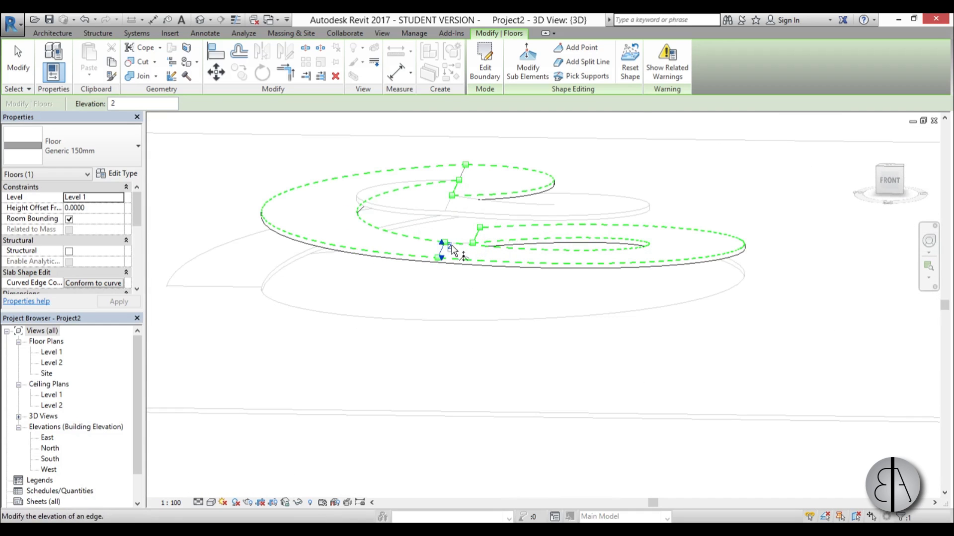
key("Return")
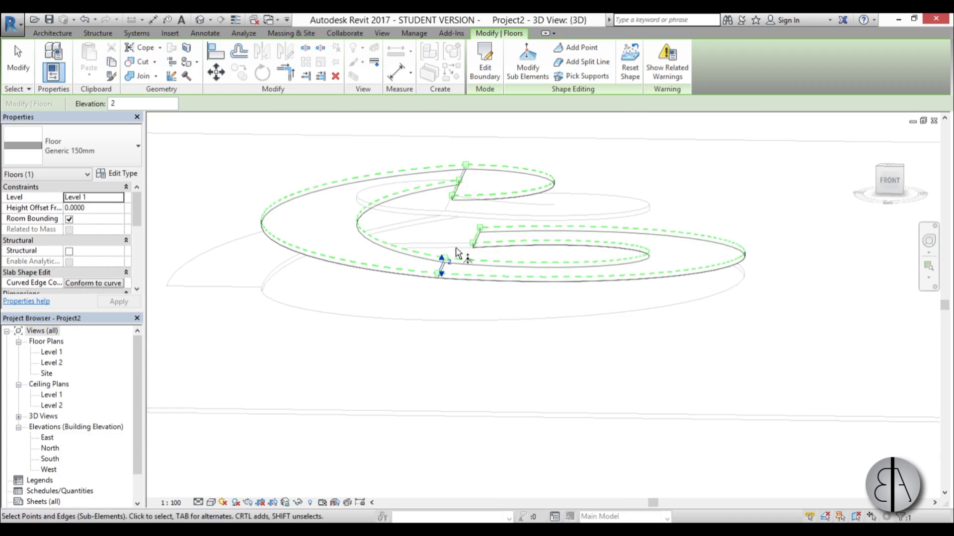
middle_click_drag(441, 260, 620, 439, "shift")
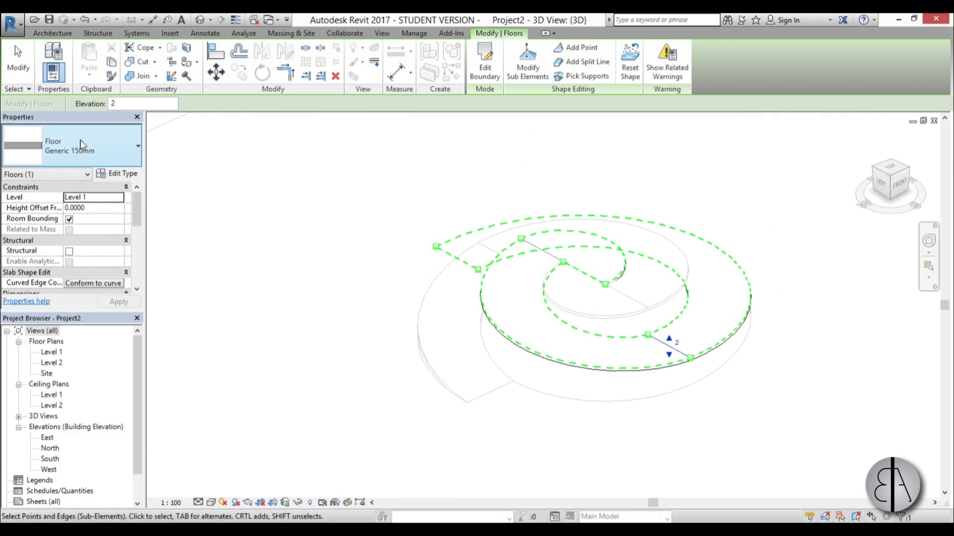
left_click(17, 62)
middle_click_drag(604, 390, 535, 455, "shift")
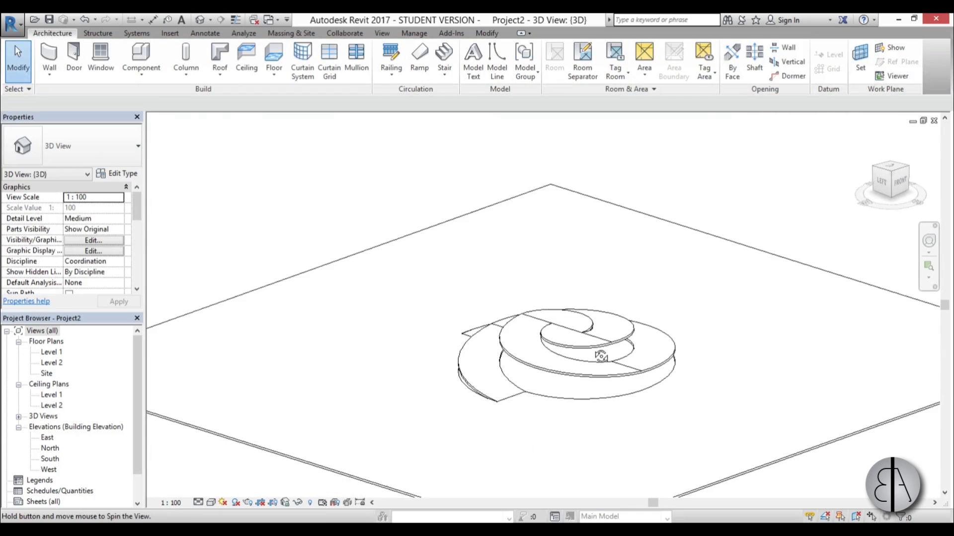
Turn on shadows to inspect the ramped spiral slabs in 3D, then return to the Level 1 plan
middle_click_drag(601, 356, 389, 482, "shift")
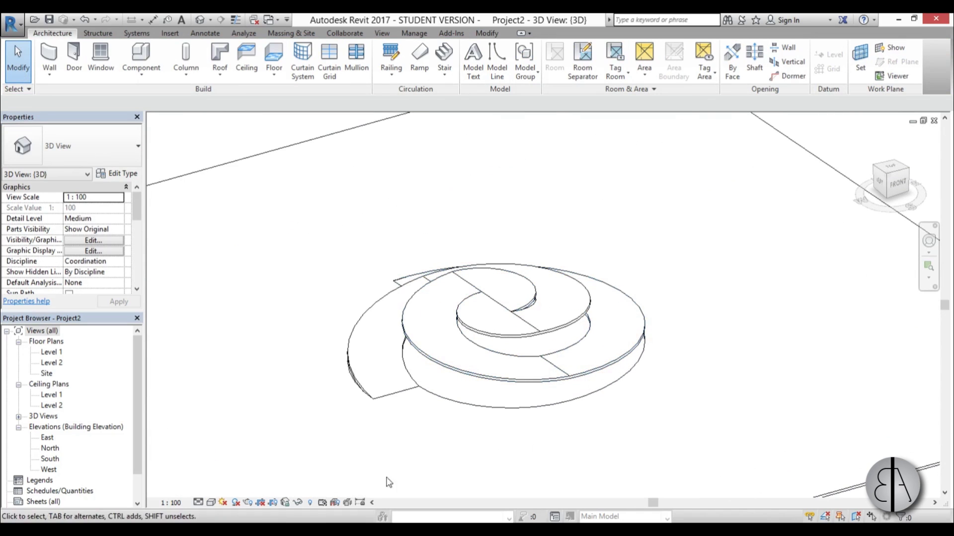
left_click(235, 503)
middle_click_drag(565, 444, 634, 441, "shift")
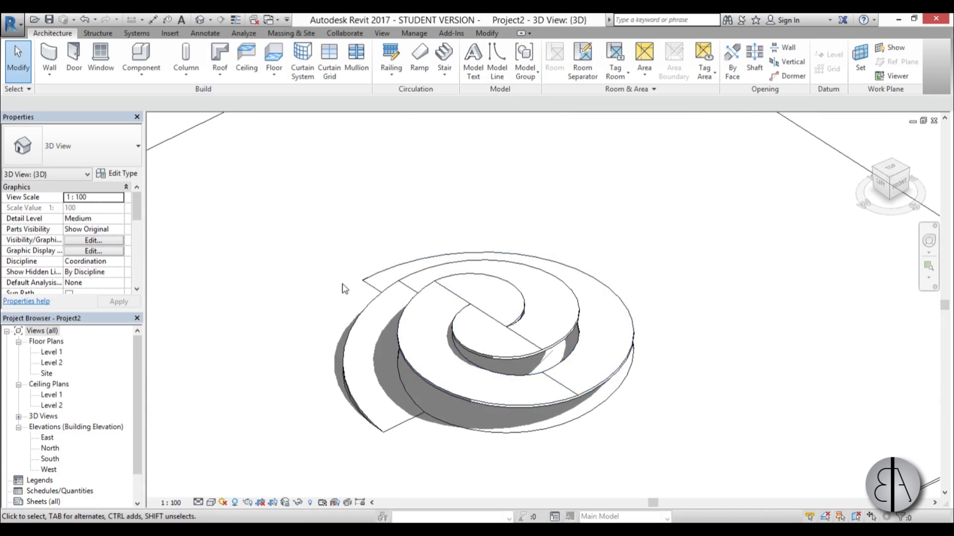
double_click(52, 353)
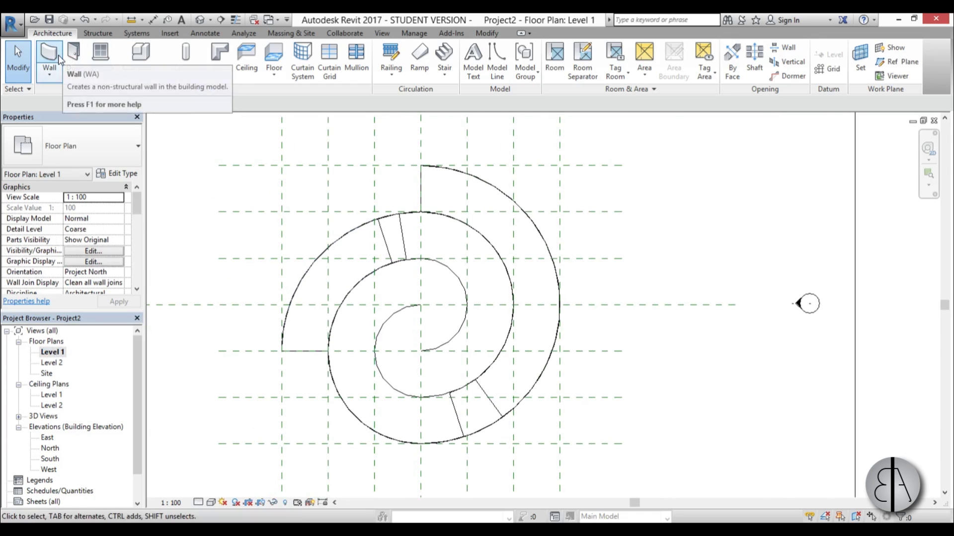
Start an architectural wall using the Curtain Wall Storefront type
left_click(52, 75)
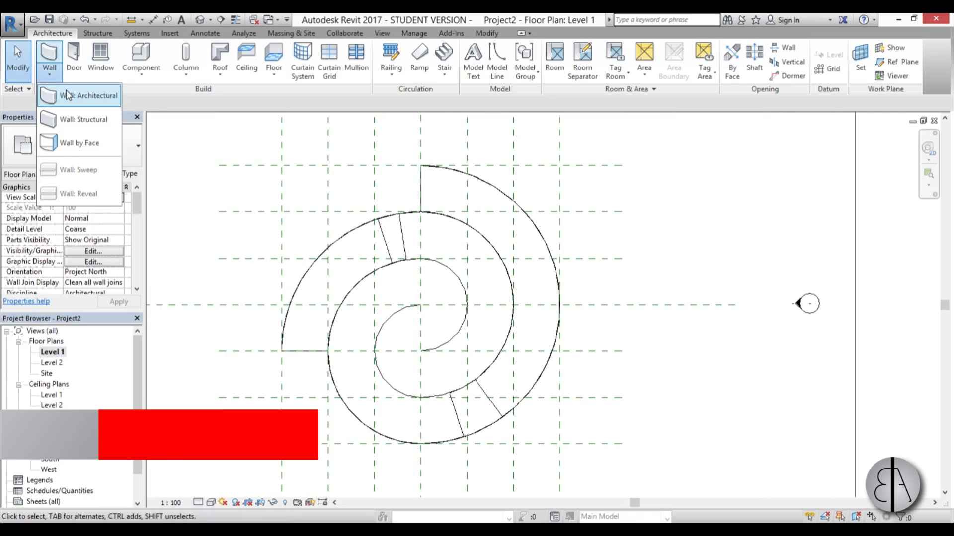
left_click(66, 95)
left_click(74, 147)
scroll(81, 263, "down", 5)
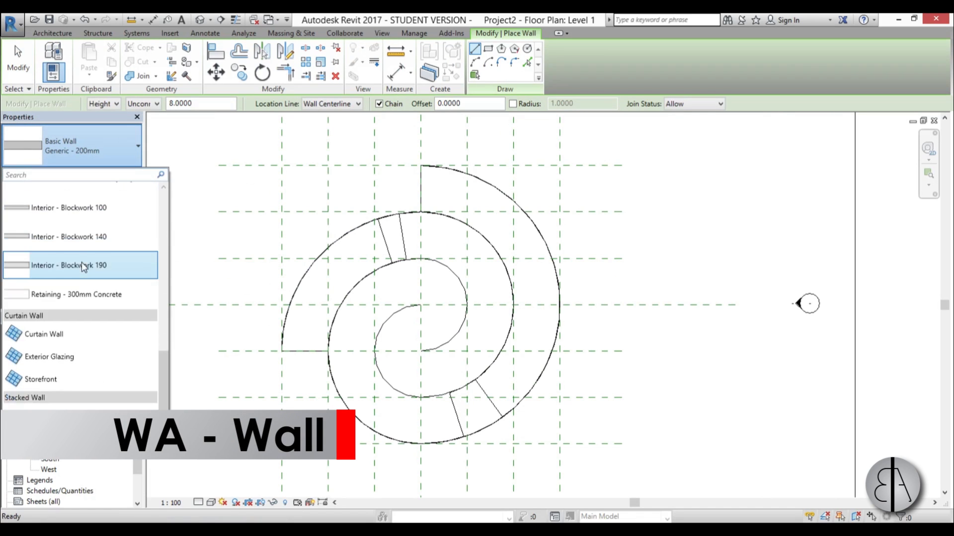
left_click(40, 379)
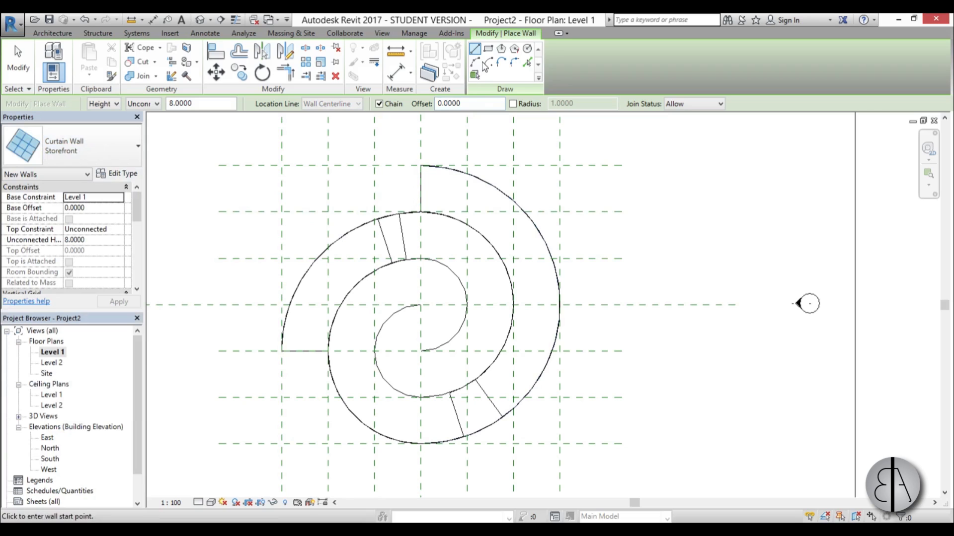
Pick the outer, lower-left, upper-left and inner spiral arcs to place storefront walls at 0.3 offset
left_click(527, 63)
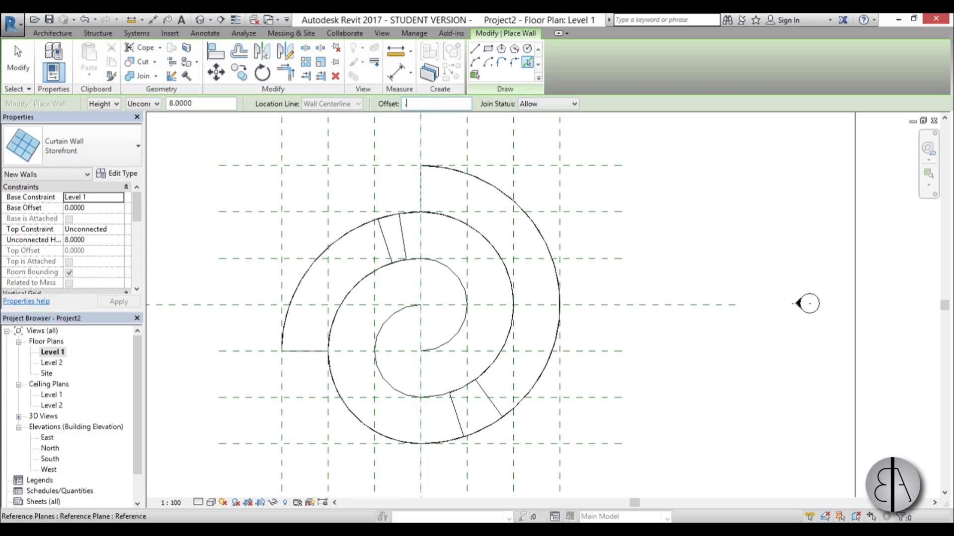
left_click(539, 239)
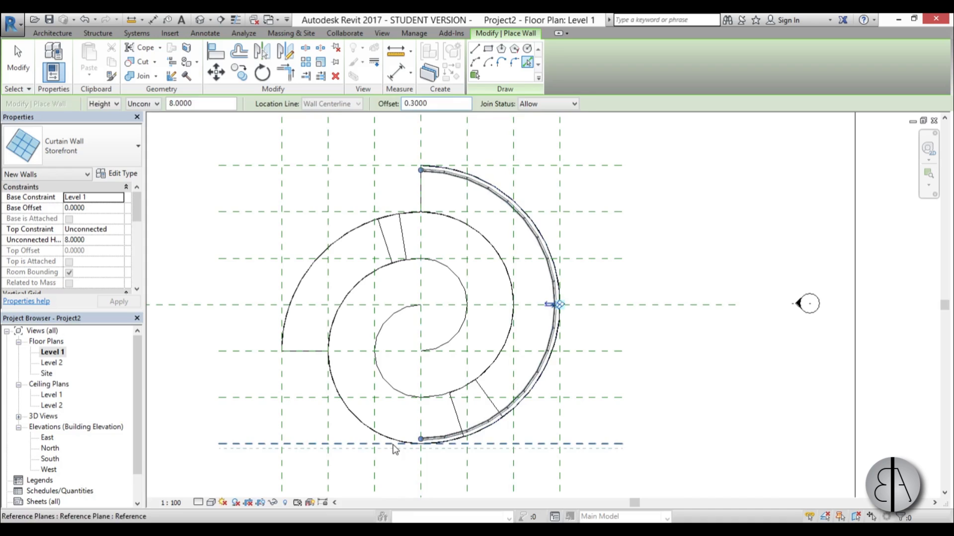
scroll(368, 426, "up", 2)
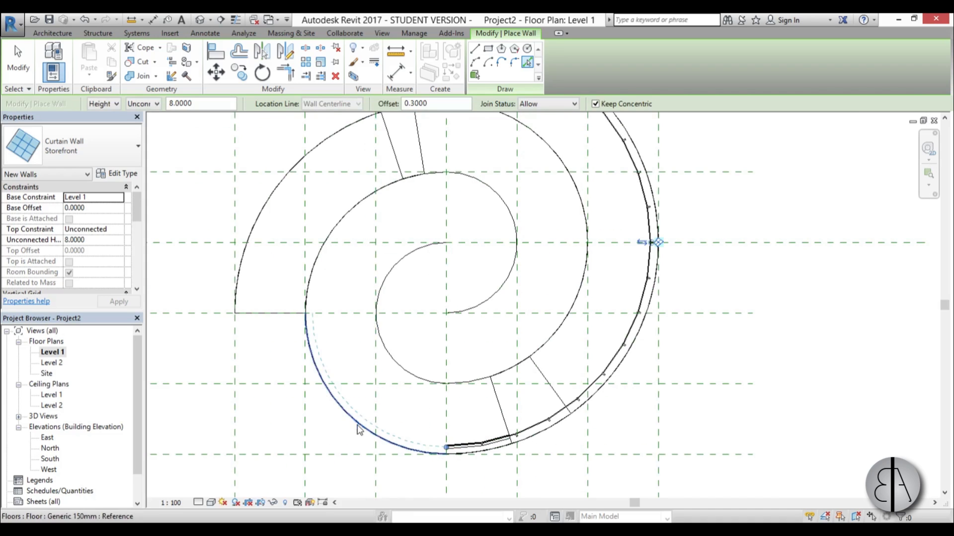
left_click(359, 430)
left_click(387, 233)
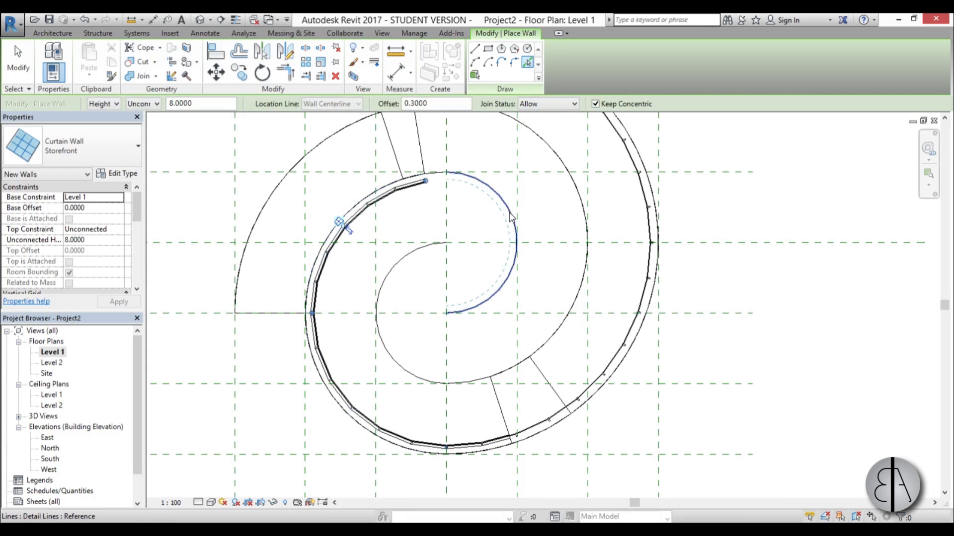
left_click(510, 220)
key("Escape")
key("Escape")
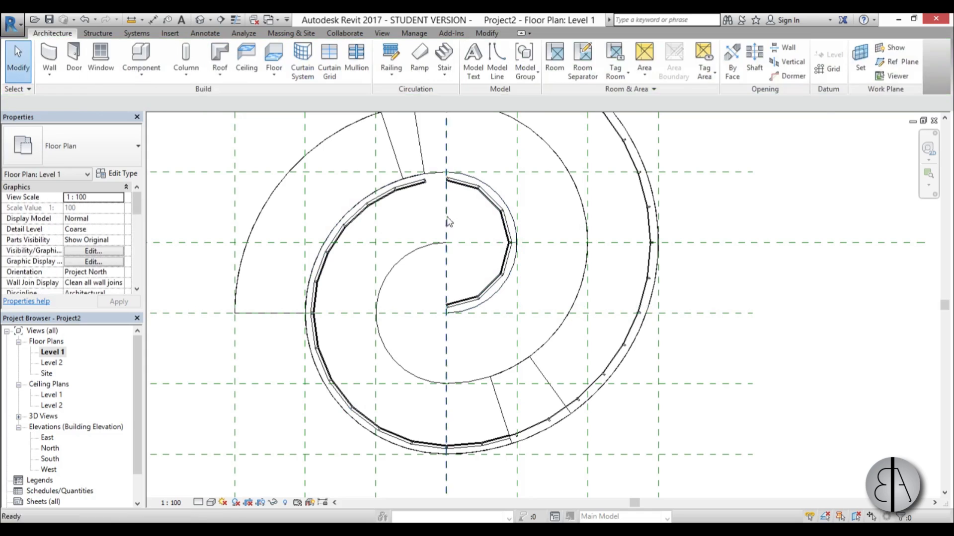
Extend the upper-left curtain wall's end along its arc
scroll(422, 184, "up", 2)
left_click(421, 185)
left_click_drag(425, 177, 411, 203)
scroll(410, 202, "down", 3)
scroll(464, 345, "up", 3)
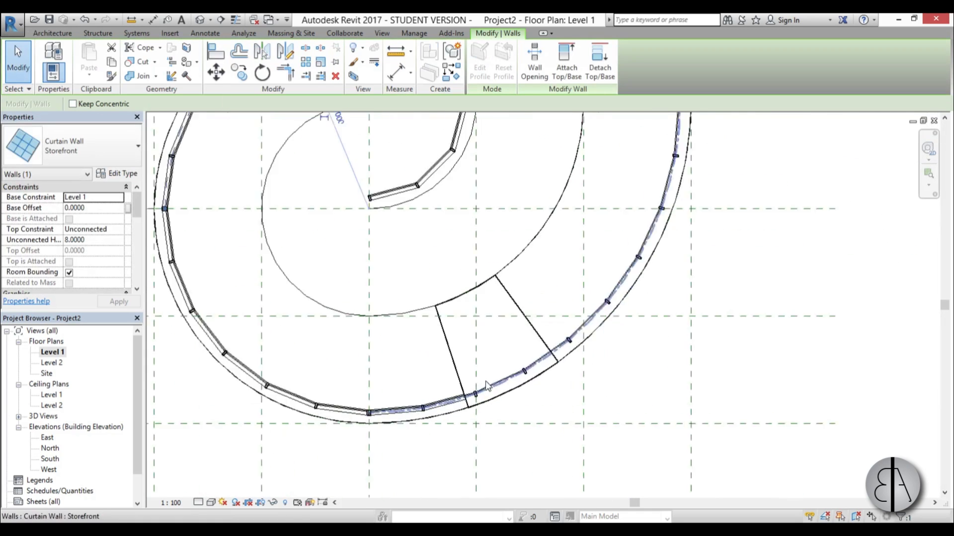
scroll(486, 393, "down", 3)
key("Escape")
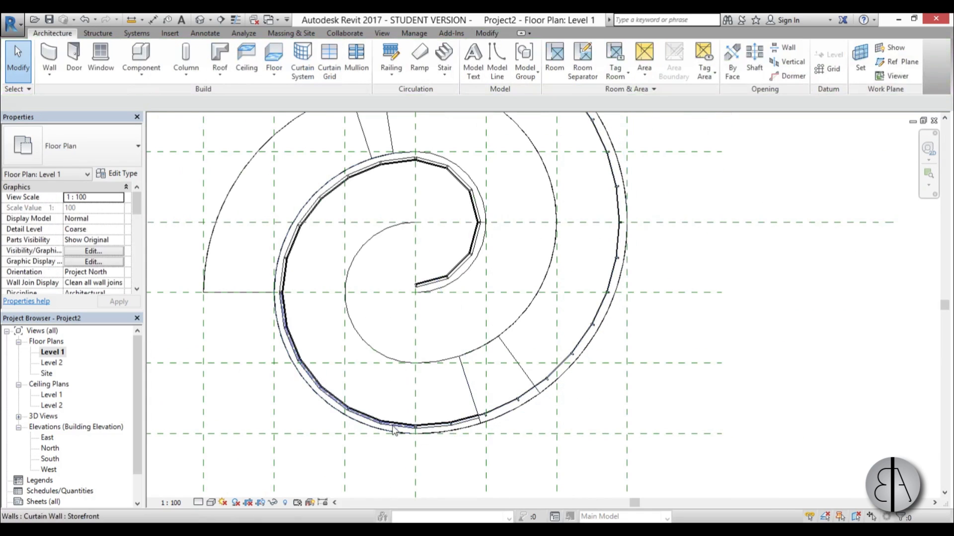
left_click(316, 390)
key("Escape")
scroll(452, 166, "up", 3)
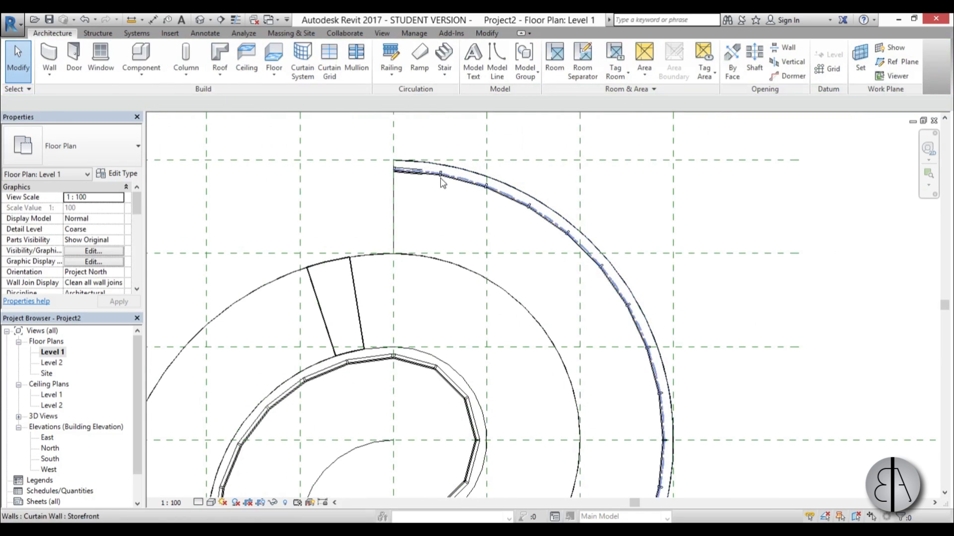
Shorten the outer curtain wall on the upper arc by pulling its end back along the arc
left_click(437, 174)
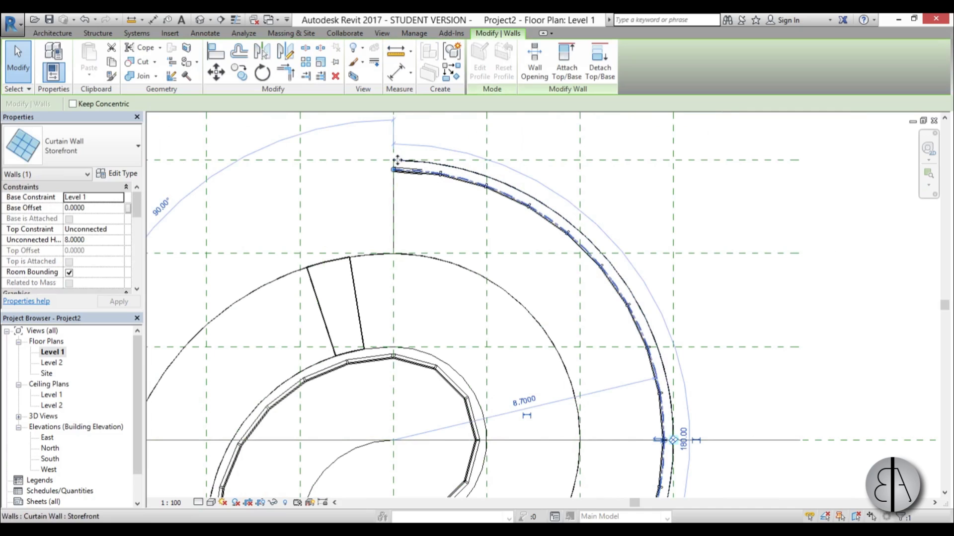
left_click_drag(396, 171, 472, 184)
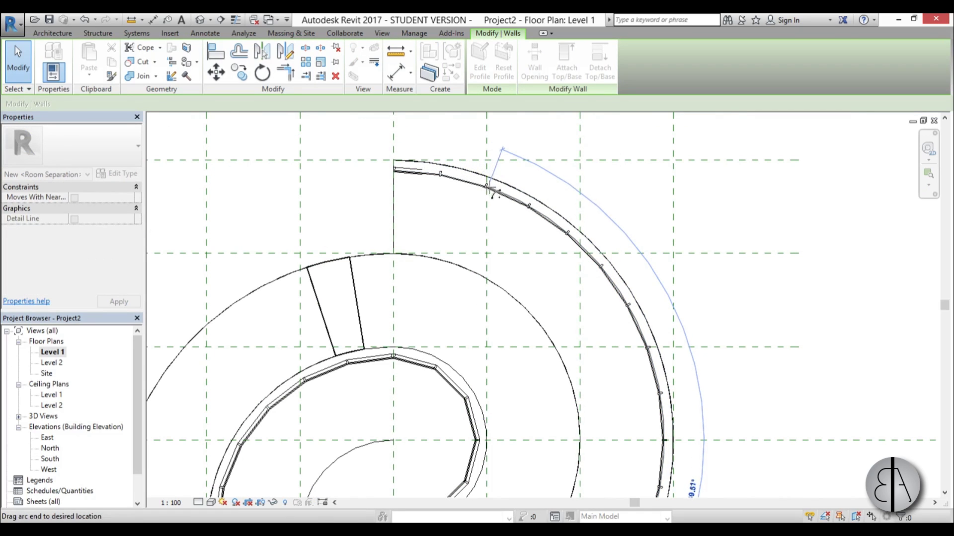
left_click_drag(526, 247, 527, 249)
key("Escape")
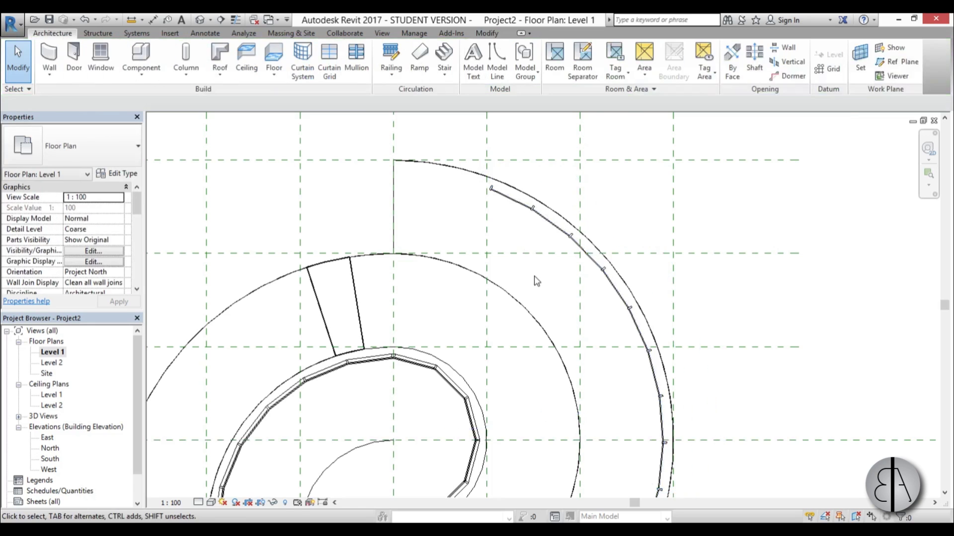
scroll(807, 288, "down", 5)
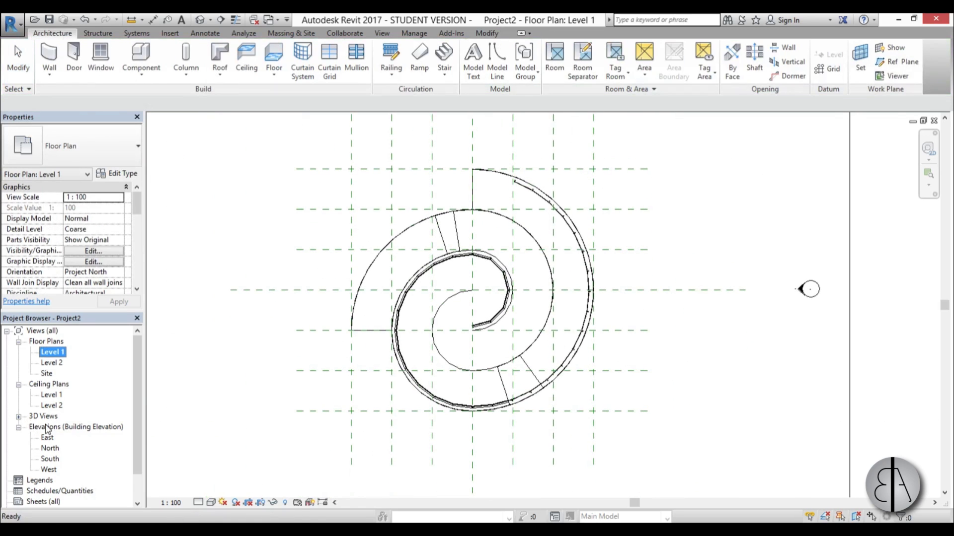
Open the default {3D} view and orbit to an angled view of the curtain walls
left_click(19, 417)
double_click(48, 427)
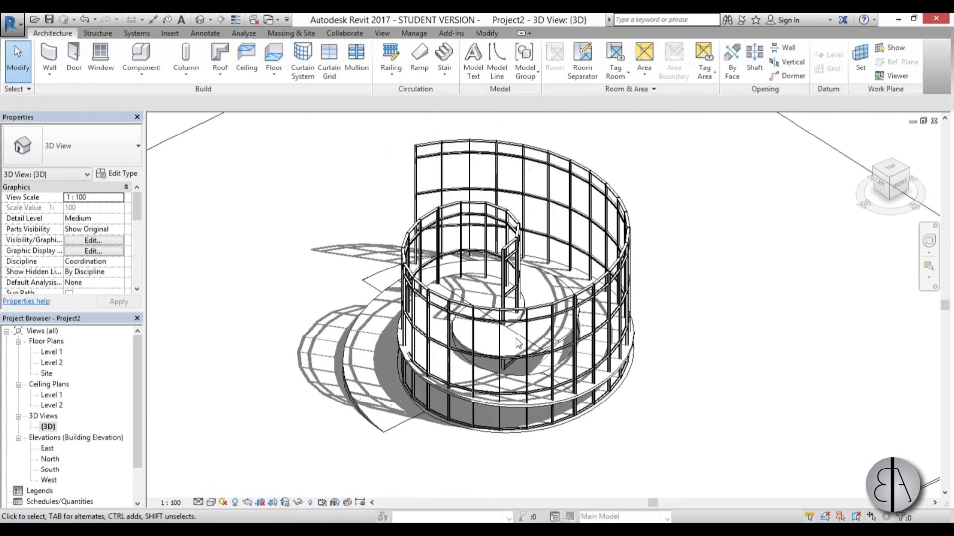
mouse_move(586, 288)
middle_mouse_down("shift")
mouse_move(596, 315)
mouse_move(688, 245)
mouse_move(651, 337)
mouse_move(683, 332)
mouse_move(544, 263)
middle_mouse_up("shift")
scroll(545, 263, "up", 3)
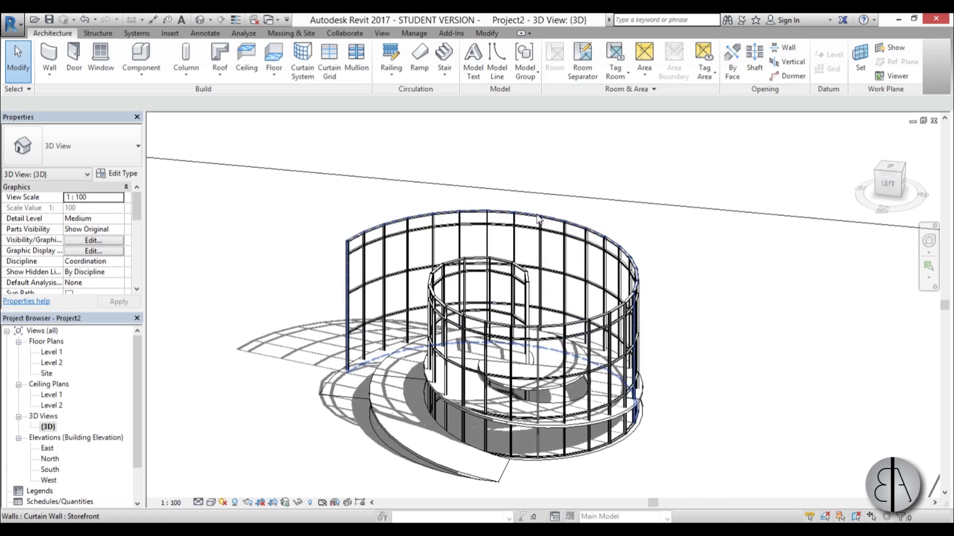
Tab-select the four-wall chain, attach their tops to the spiral floor, and delete conflicting mullions
key("Tab")
left_click(538, 219)
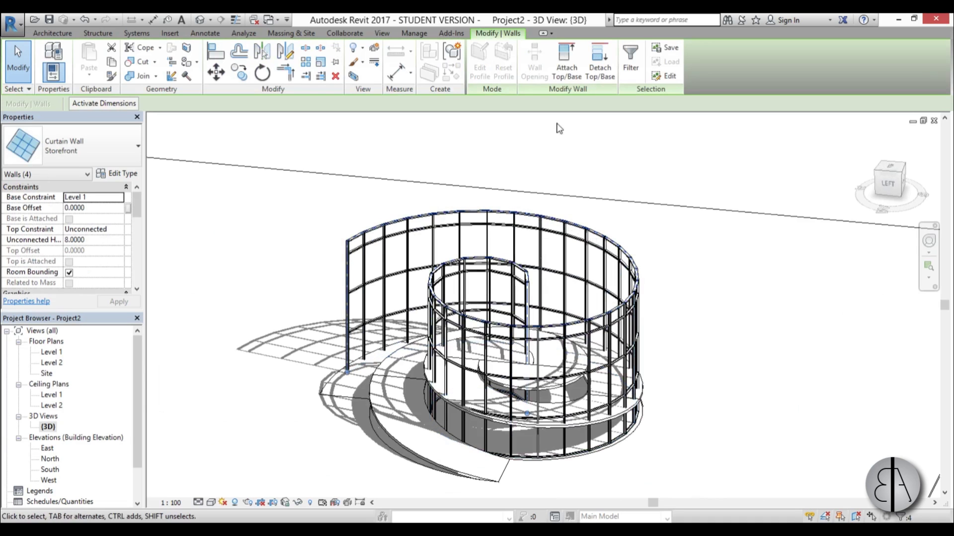
left_click(570, 82)
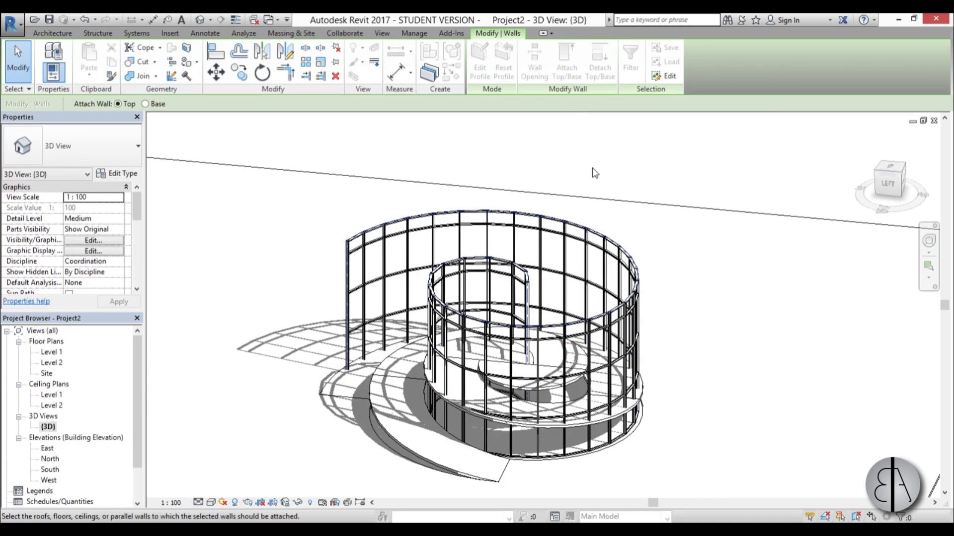
left_click(577, 428)
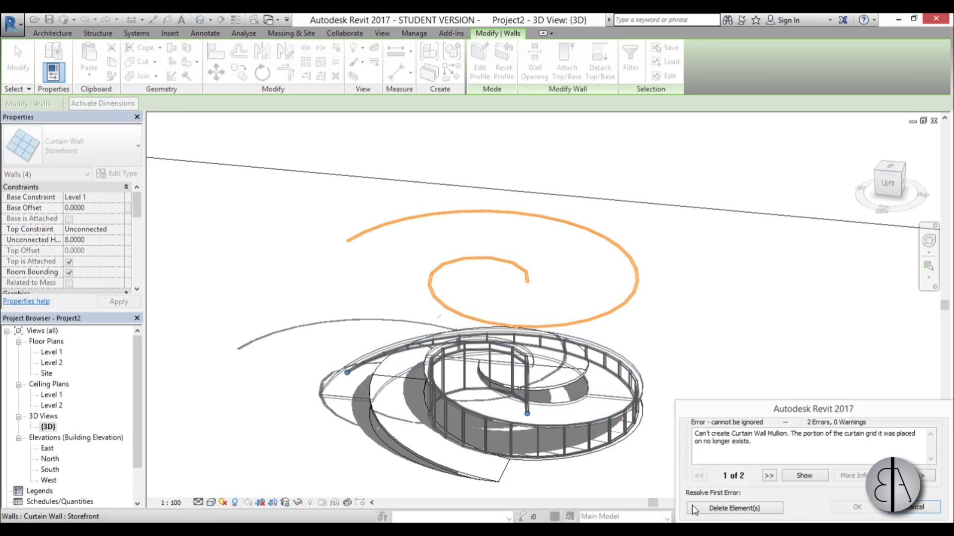
left_click(731, 508)
middle_click_drag(526, 298, 617, 450, "shift")
key("Escape")
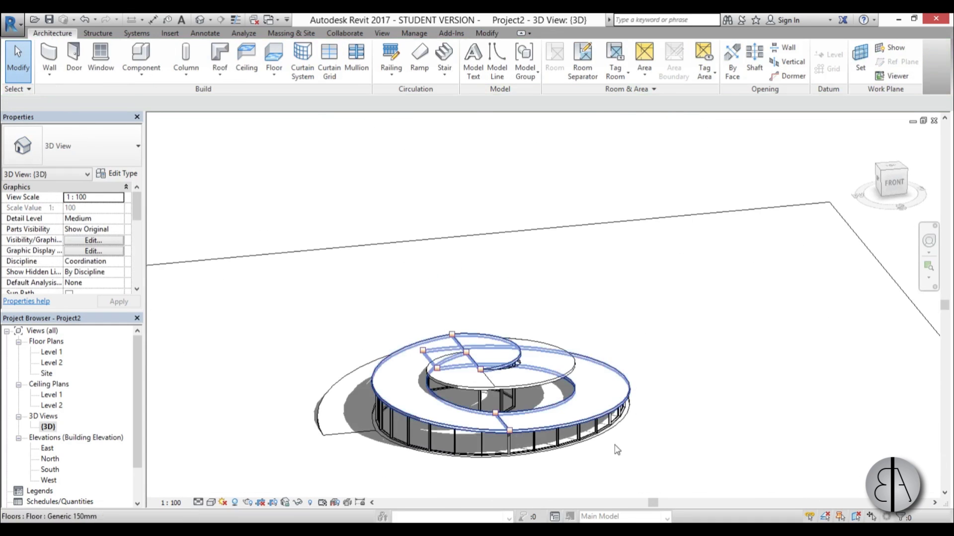
On Level 1, trace Storefront curtain walls along the floor's upper-left outer arc and right arc
double_click(49, 353)
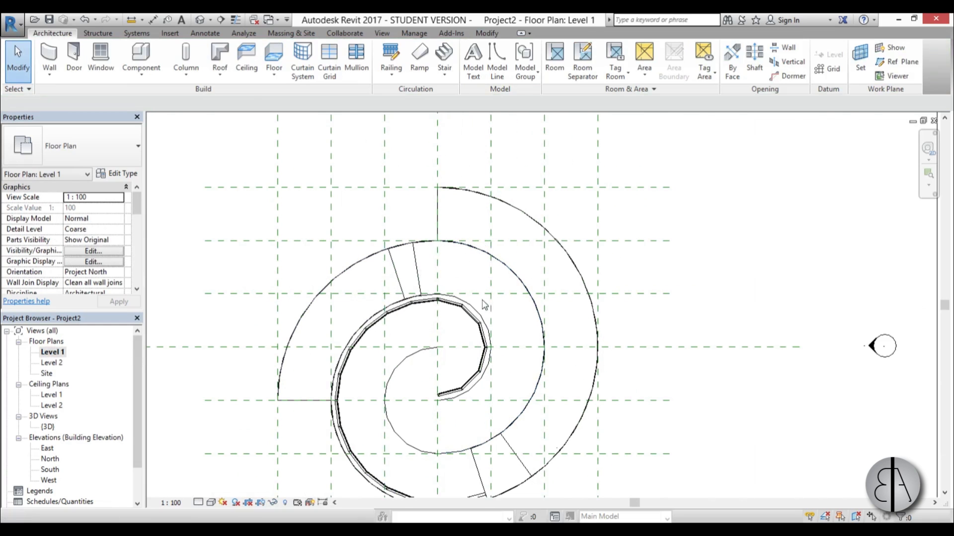
left_click(49, 55)
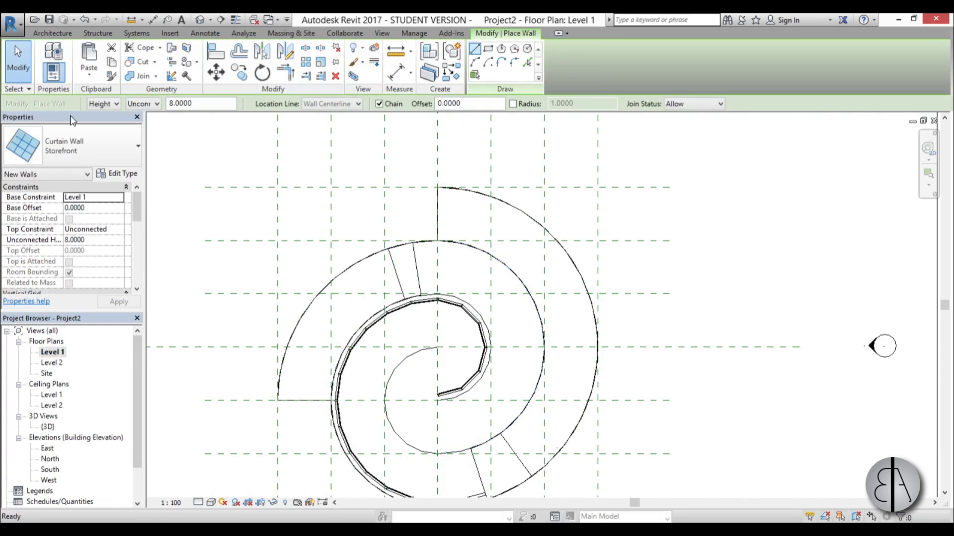
left_click(85, 153)
left_click(527, 62)
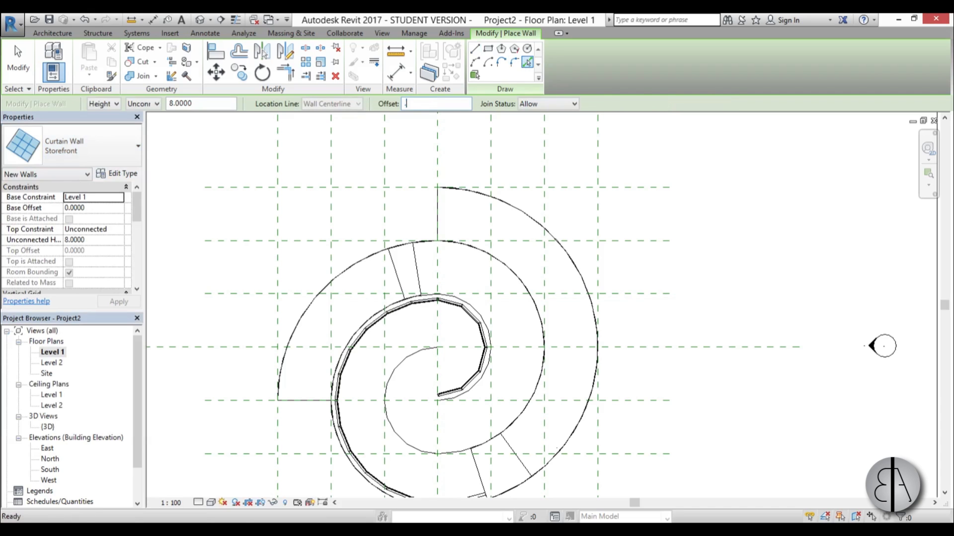
left_click(350, 270)
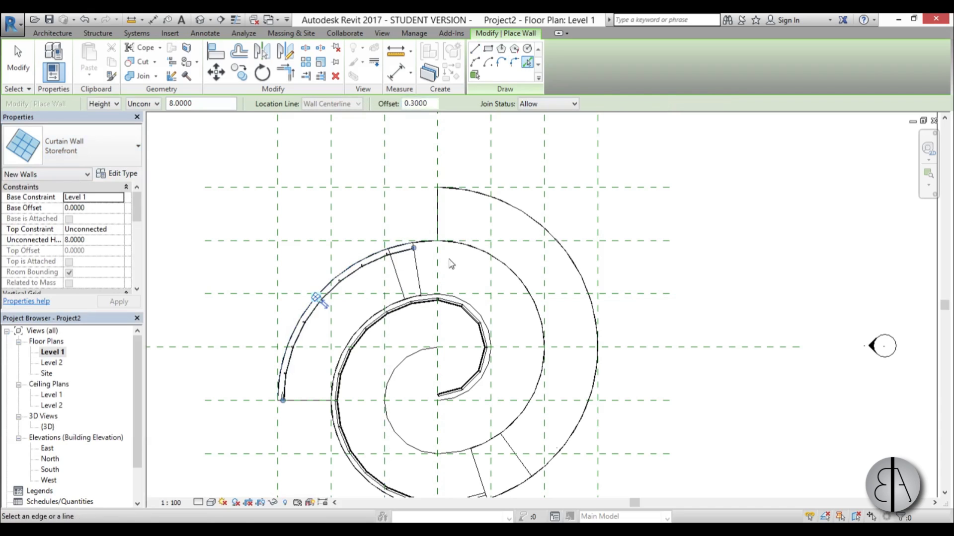
left_click(494, 368)
middle_click_drag(494, 368, 521, 315)
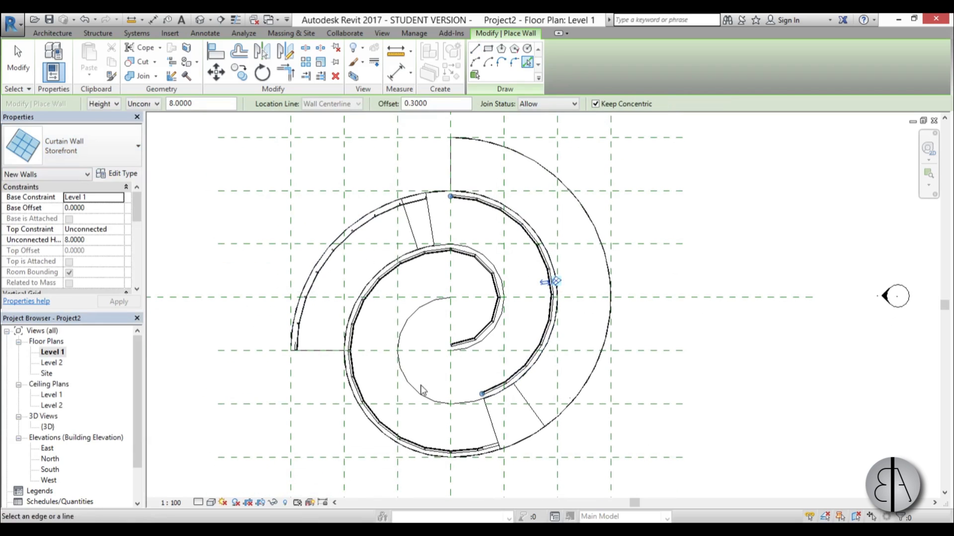
Place the last wall on the inner arc and snap its arc end to the adjoining wall
left_click(433, 414)
scroll(433, 414, "up", 2)
key("Escape")
key("Escape")
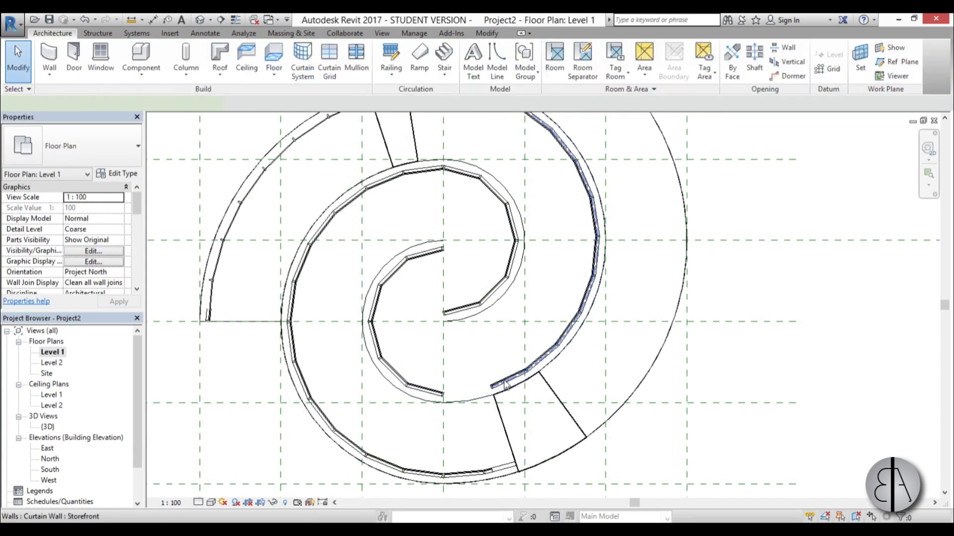
left_click(456, 400)
left_click_drag(453, 395, 452, 402)
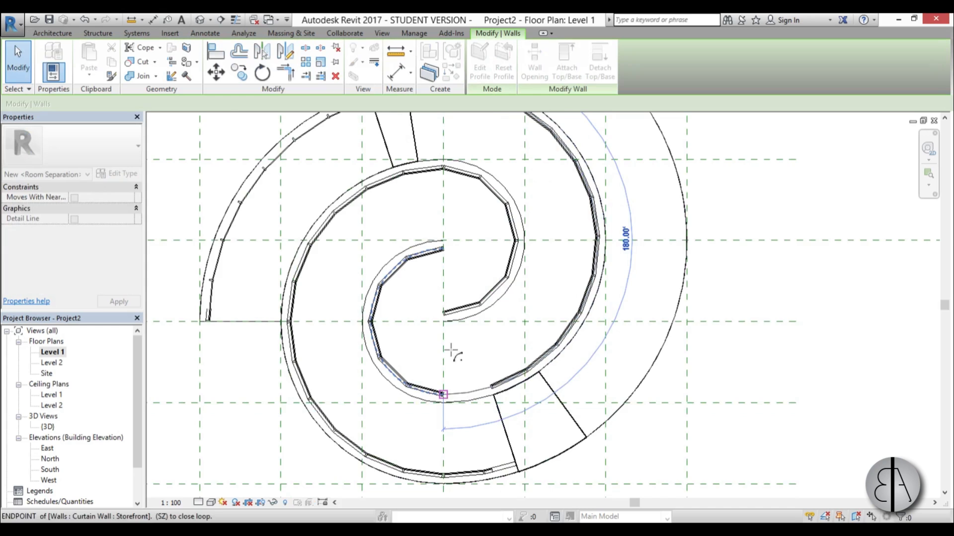
scroll(833, 279, "down", 2)
Drag the upper-left wall arc's ends to fit the outer floor edge, then open the {3D} view
left_click_drag(451, 352, 498, 248)
scroll(437, 230, "up", 3)
scroll(408, 245, "up", 1)
scroll(498, 248, "down", 2)
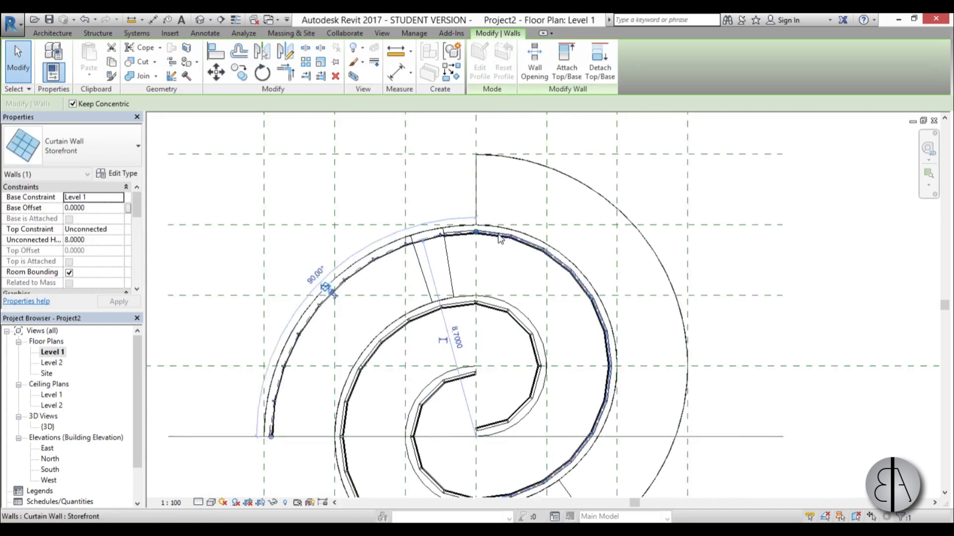
scroll(348, 347, "up", 1)
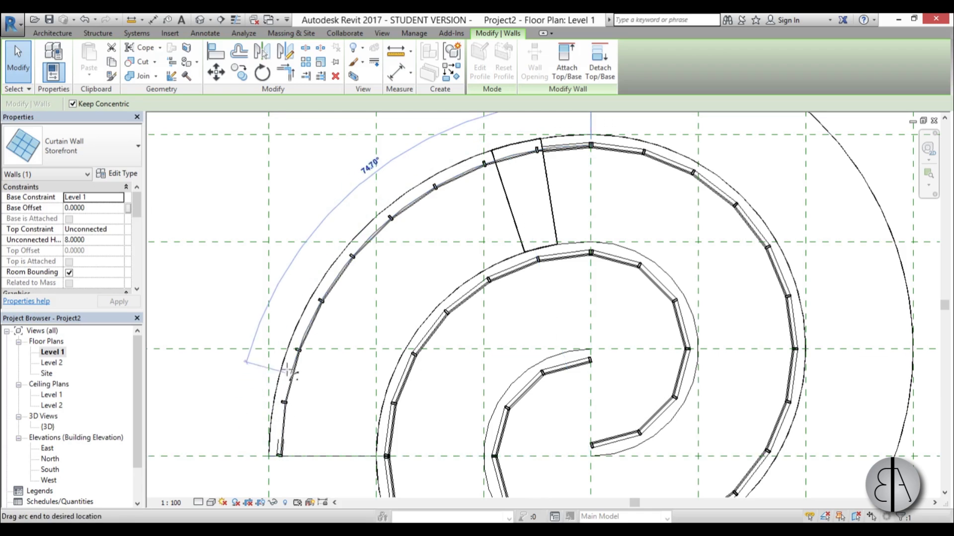
left_click_drag(289, 372, 299, 350)
left_click_drag(321, 382, 330, 386)
left_click(400, 266)
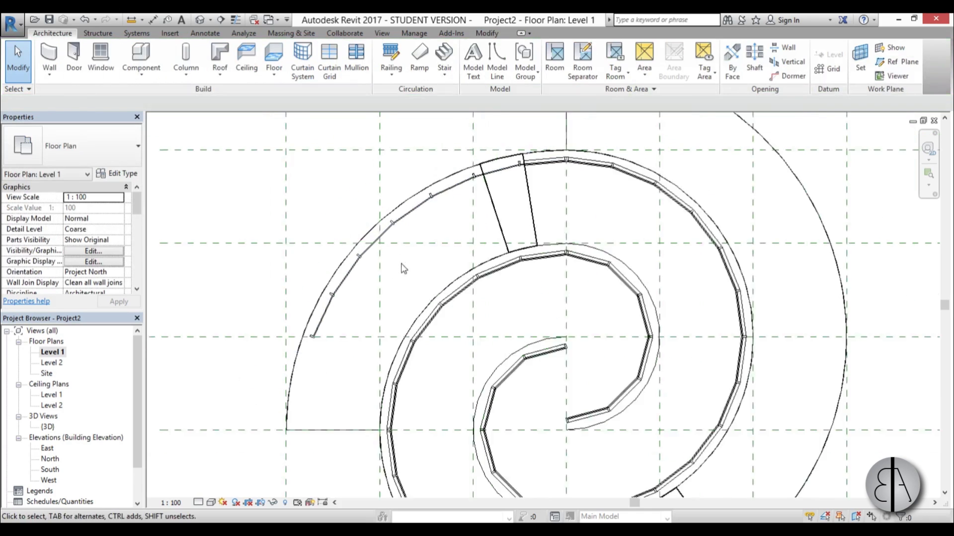
scroll(417, 300, "down", 3)
scroll(432, 250, "up", 1)
double_click(47, 426)
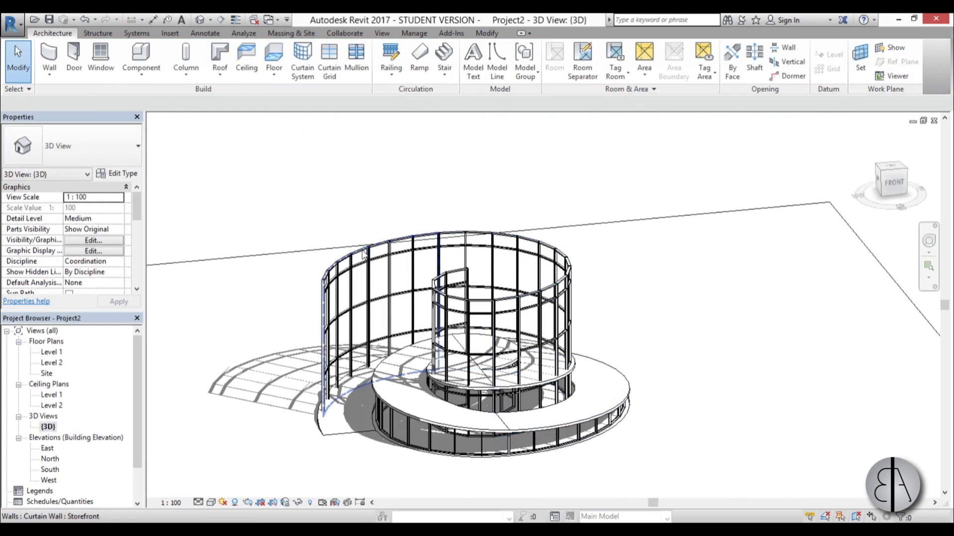
Attach the tops of the three-wall Storefront chain to the spiral floor, deleting the invalid mullions
key("Tab")
left_click(362, 253)
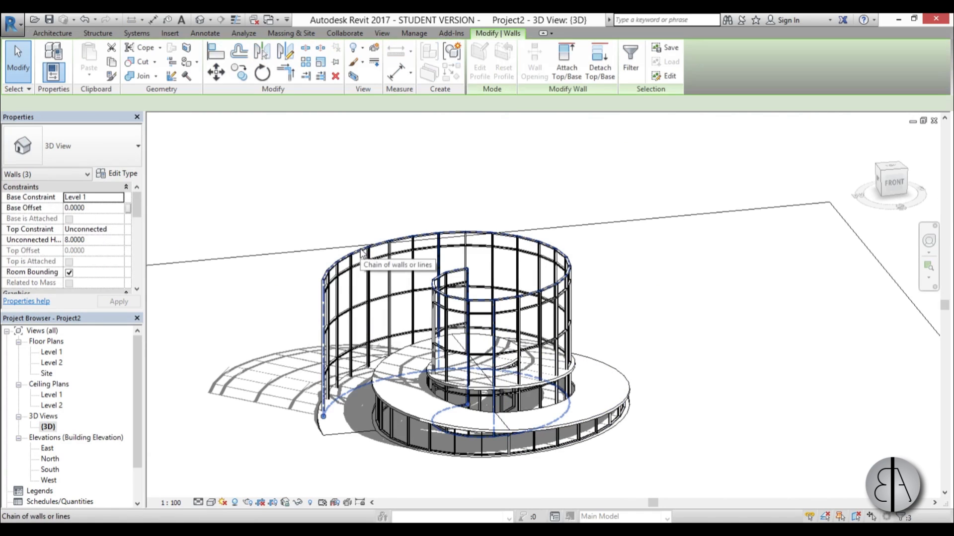
scroll(528, 375, "up", 2)
left_click(564, 73)
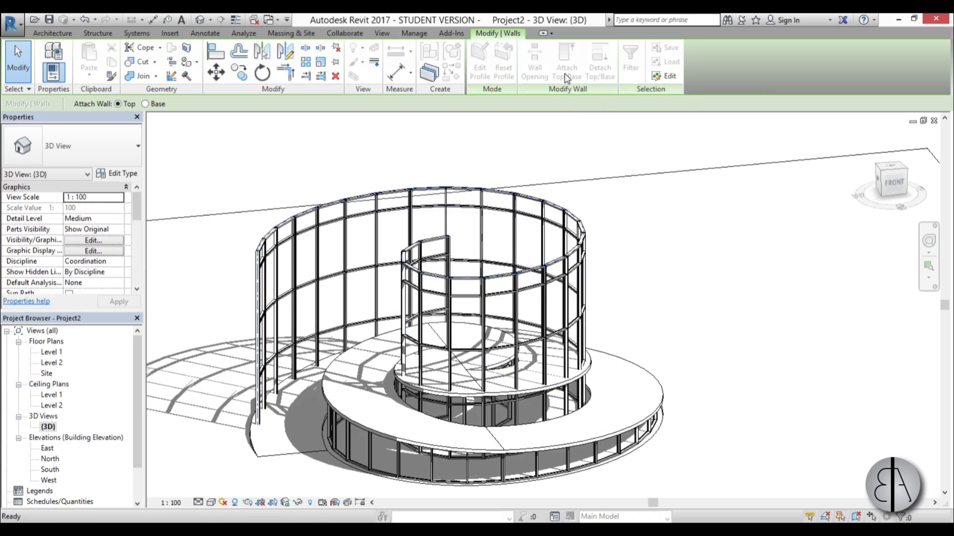
left_click(617, 232)
left_click(734, 508)
scroll(626, 243, "down", 3)
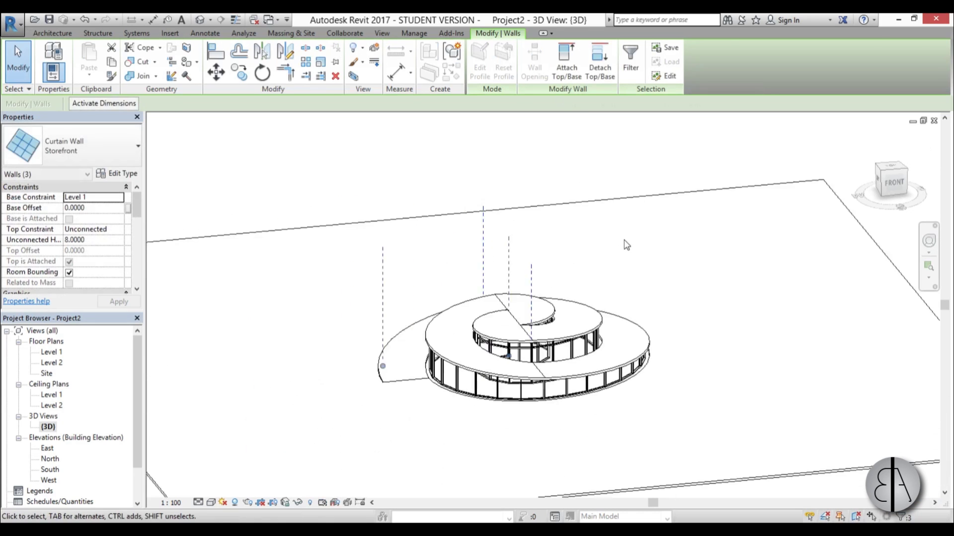
middle_click_drag(677, 358, 661, 348, "shift")
scroll(608, 442, "up", 4)
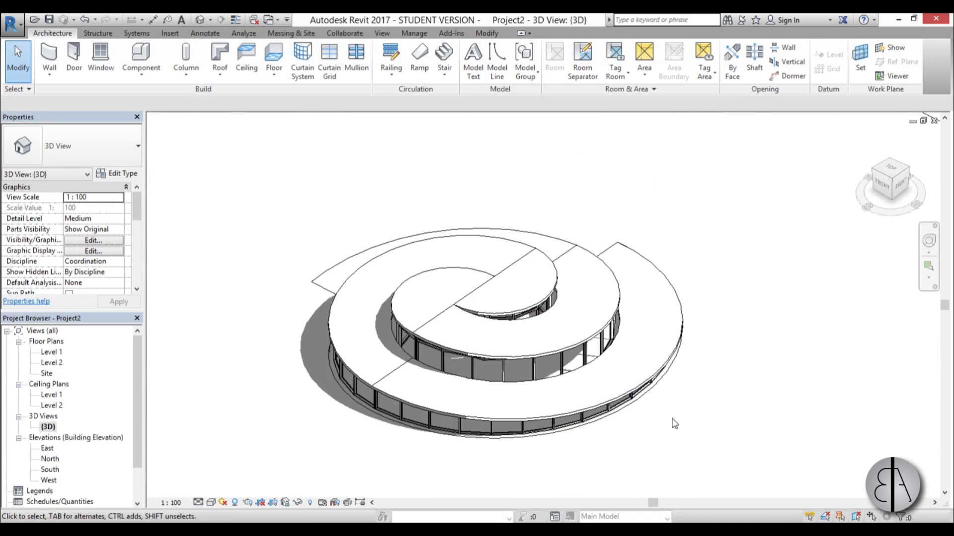
middle_click_drag(674, 423, 680, 377, "shift")
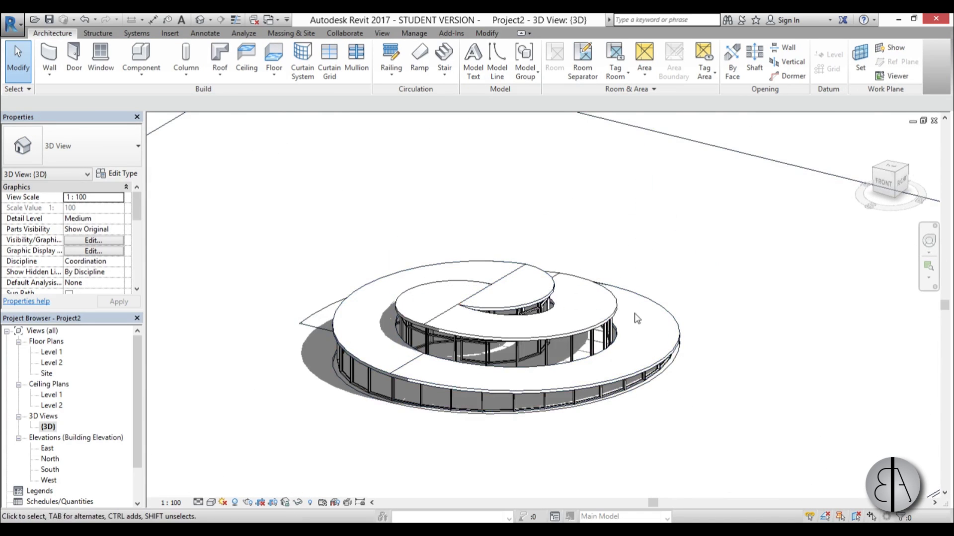
middle_click_drag(678, 422, 632, 464, "shift")
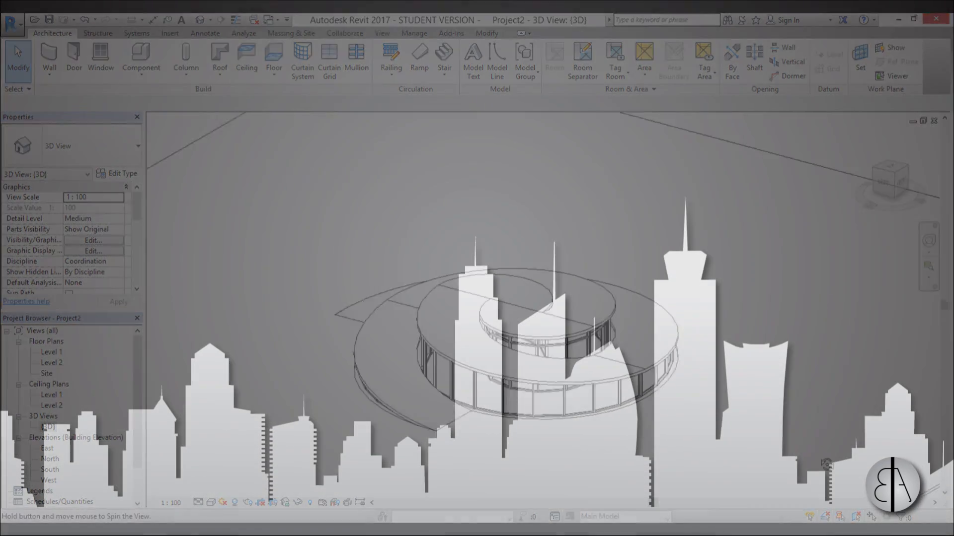